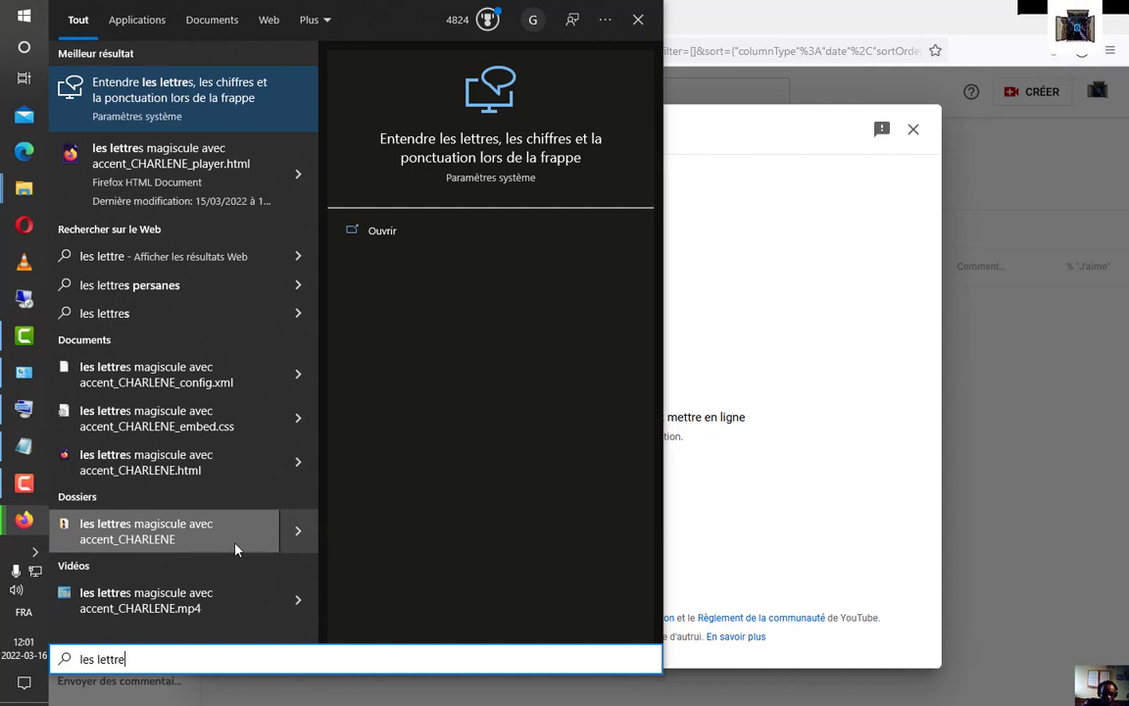
# Locate the "les lettres magiscule avec accent" folder from the search results, examine its contents and path, and close the folder window
pyautogui.click(298, 530)
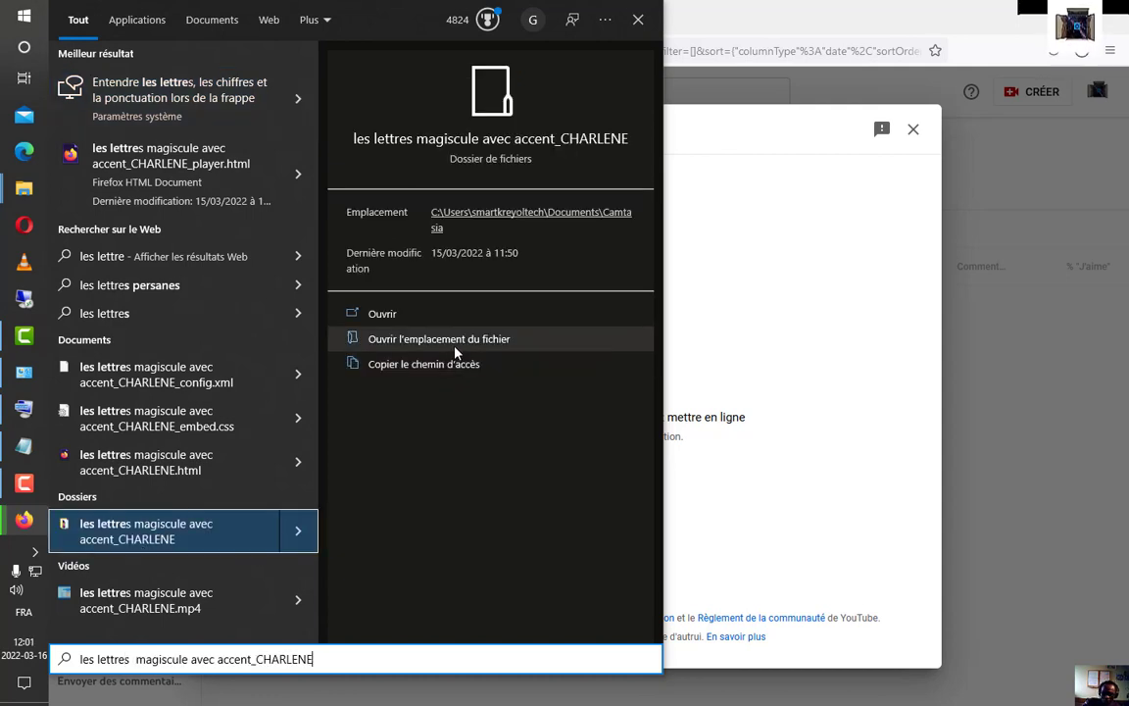
pyautogui.click(455, 348)
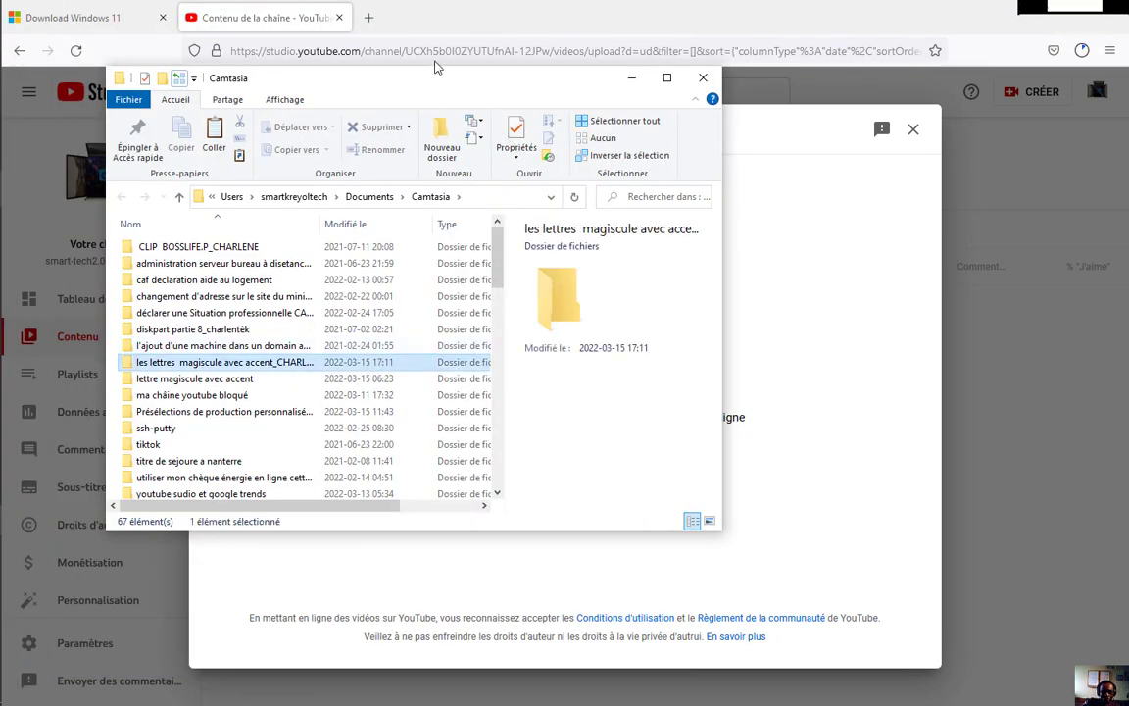
pyautogui.moveTo(437, 66); pyautogui.dragTo(563, 88)
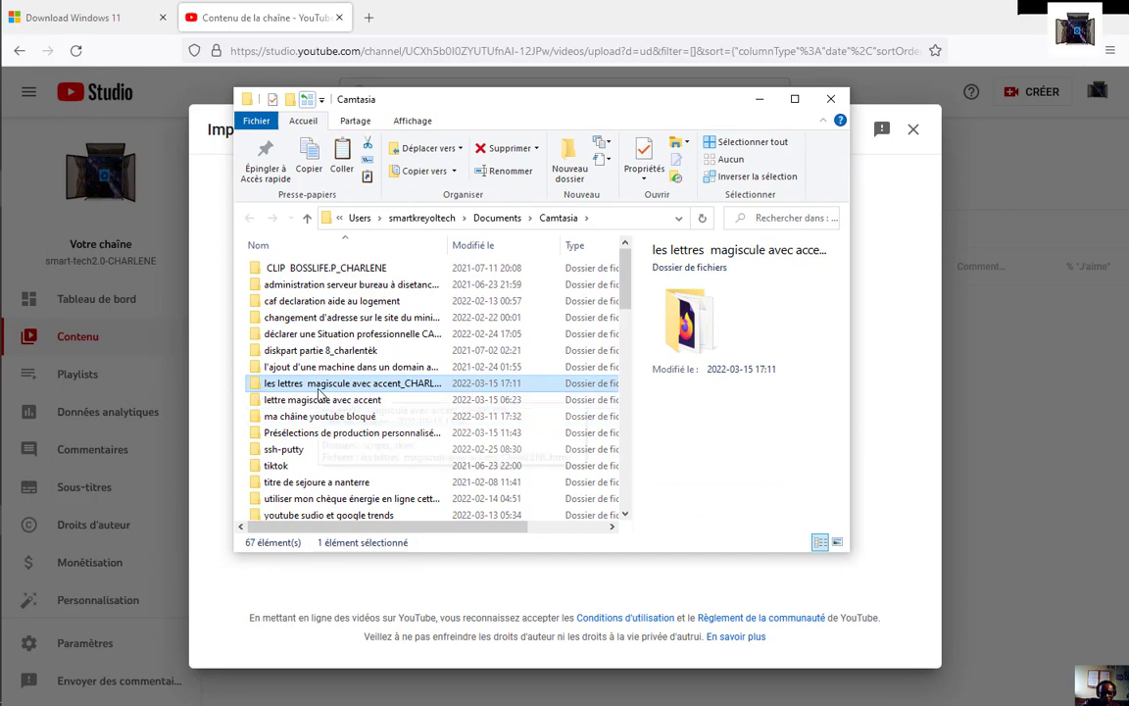
pyautogui.rightClick(302, 391)
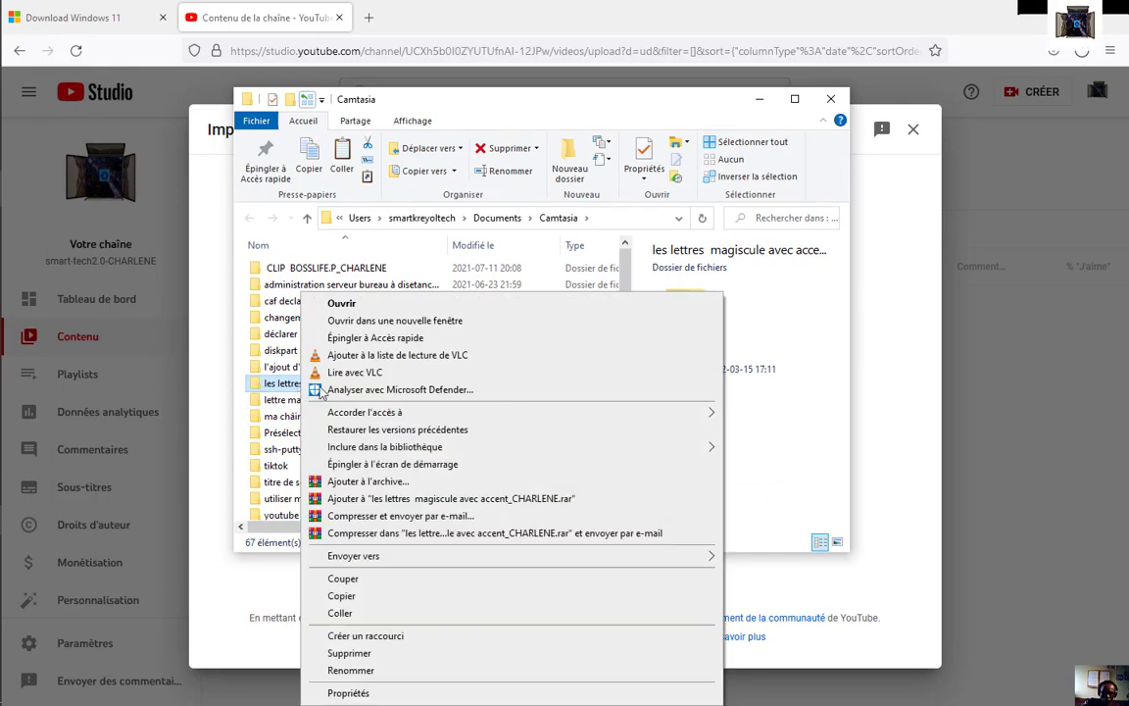
pyautogui.click(270, 390)
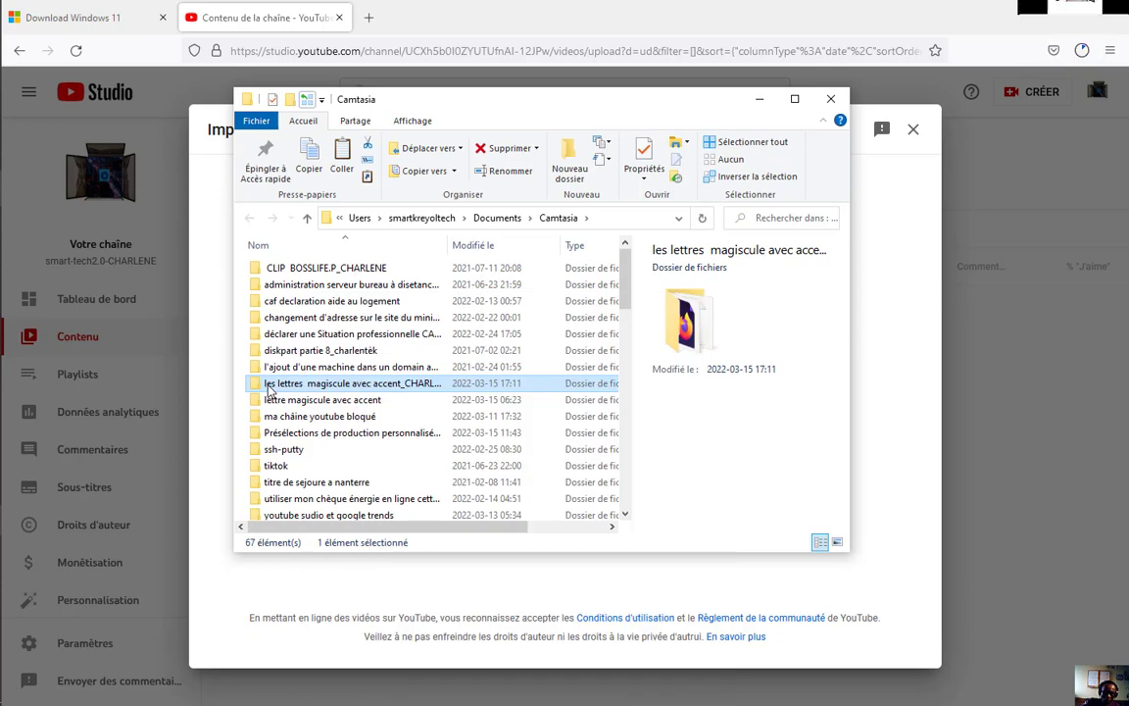
pyautogui.doubleClick(269, 390)
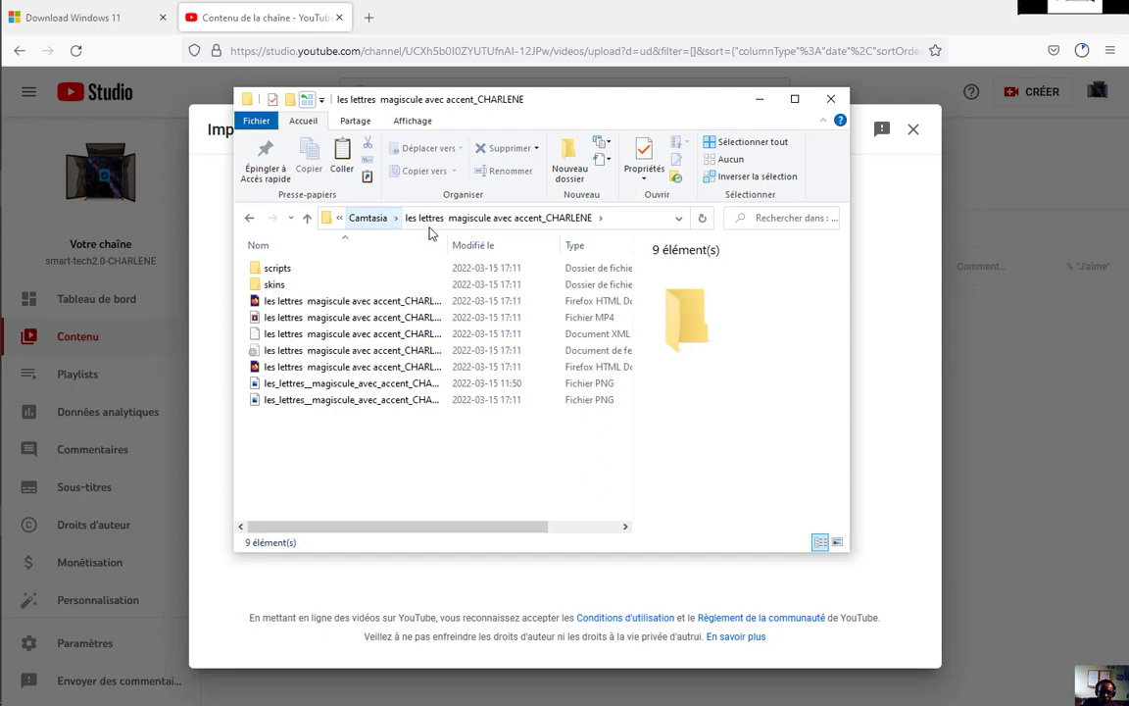
pyautogui.click(340, 217)
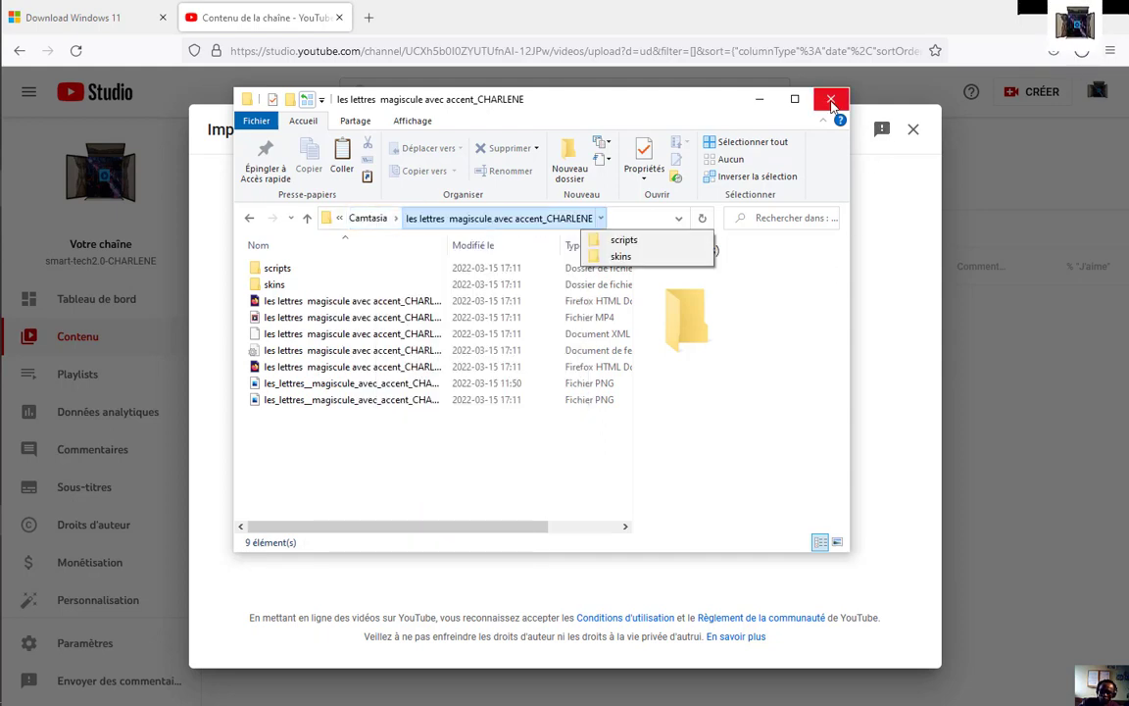
pyautogui.click(830, 102)
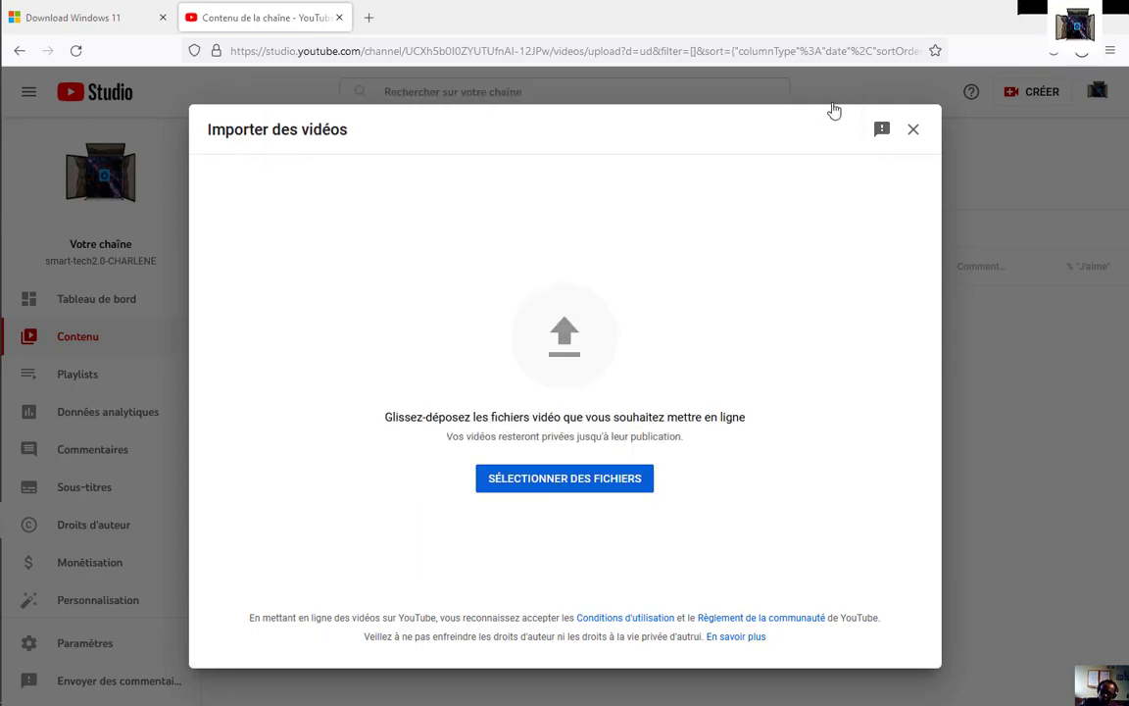
pyautogui.click(541, 490)
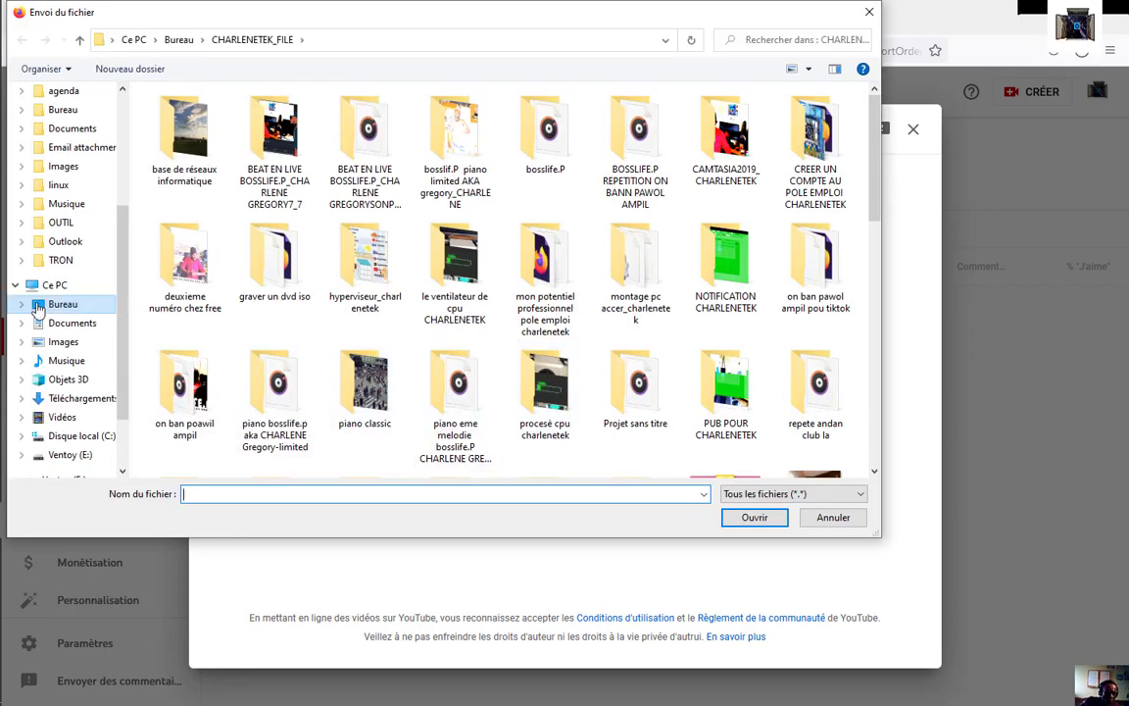
pyautogui.click(73, 327)
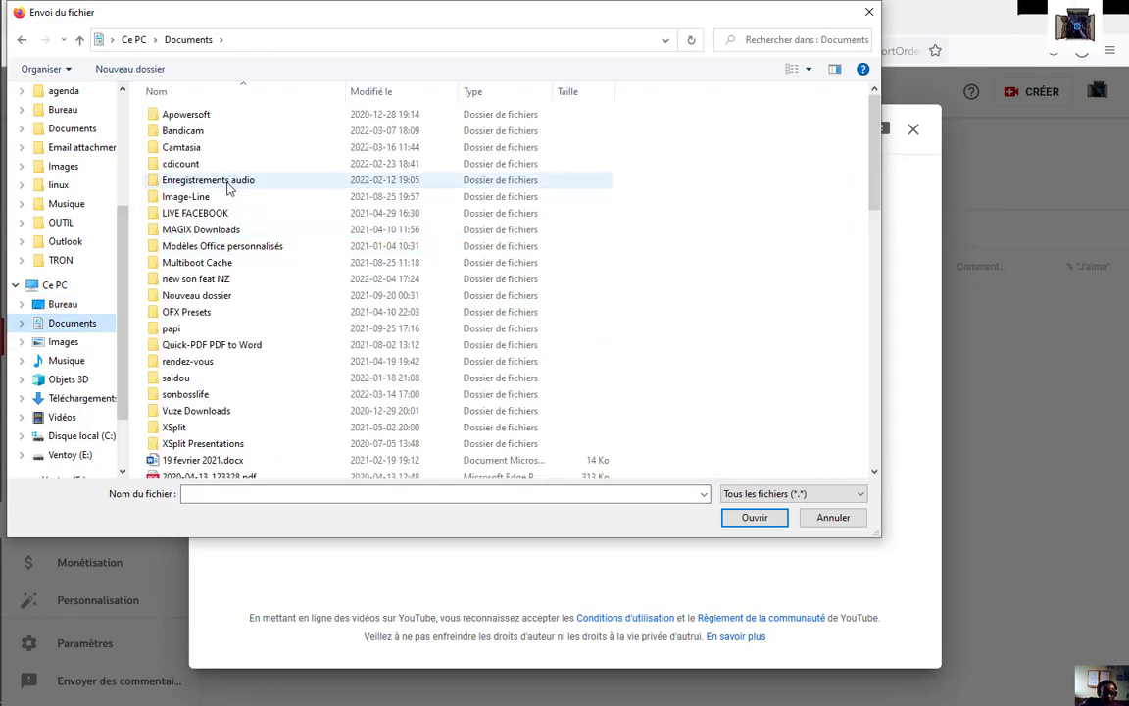
pyautogui.doubleClick(192, 149)
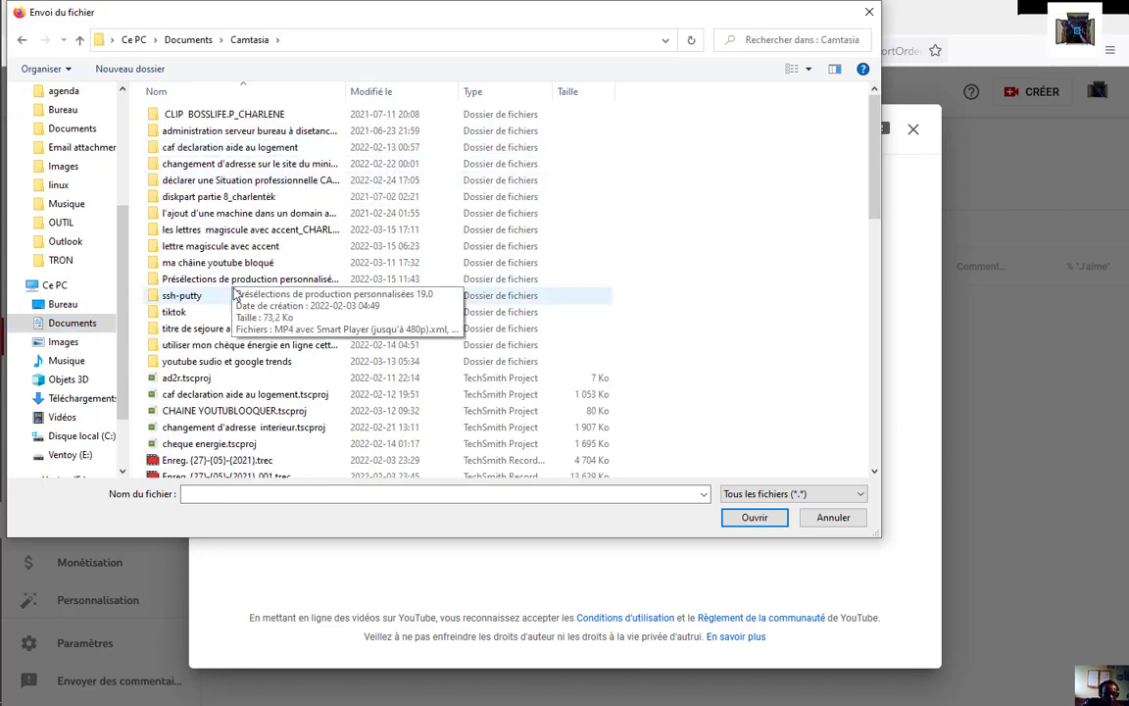
pyautogui.doubleClick(257, 230)
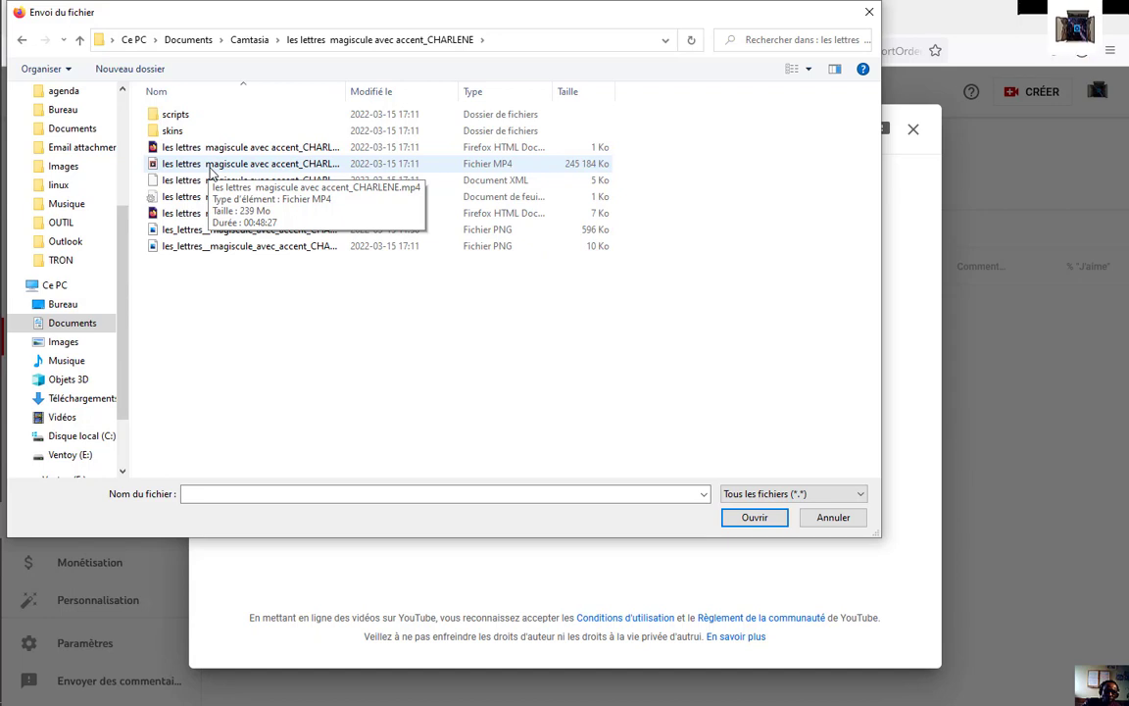
pyautogui.click(868, 12)
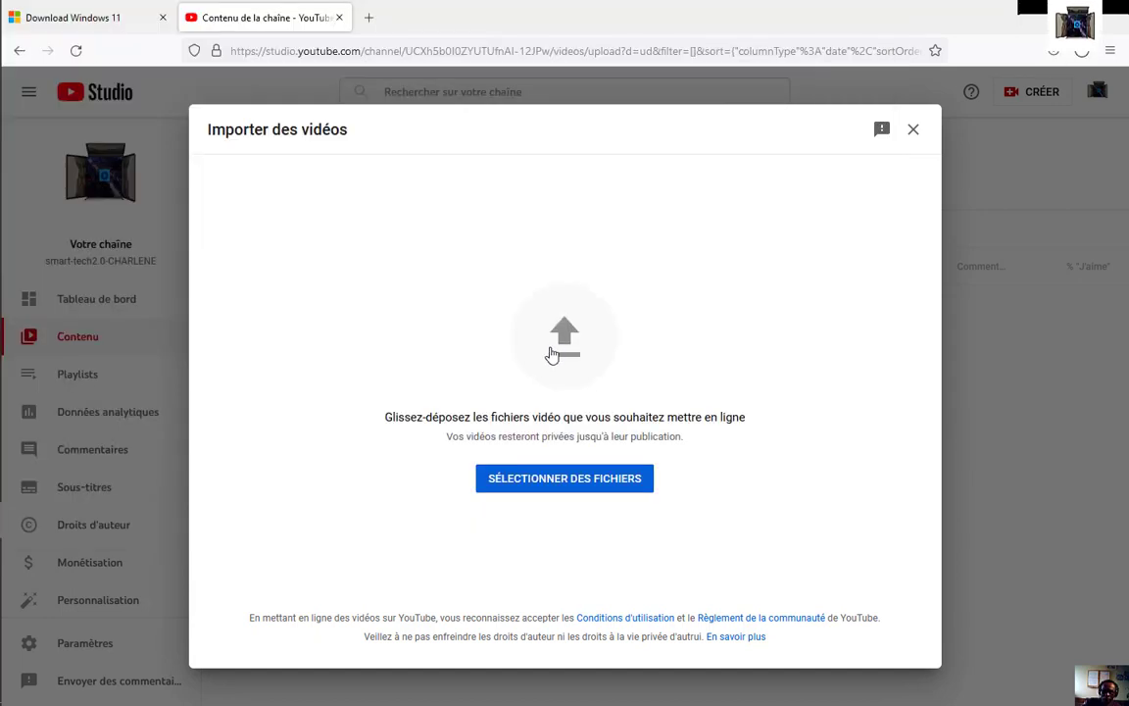
pyautogui.moveTo(2, 339)
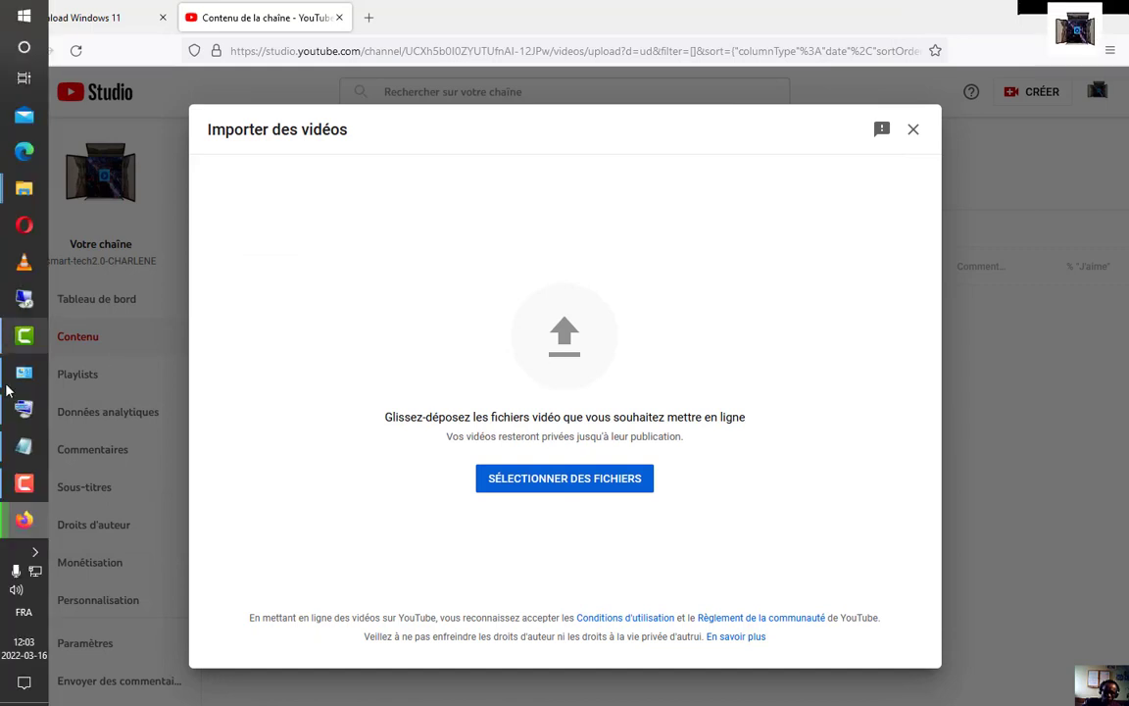
pyautogui.click(21, 367)
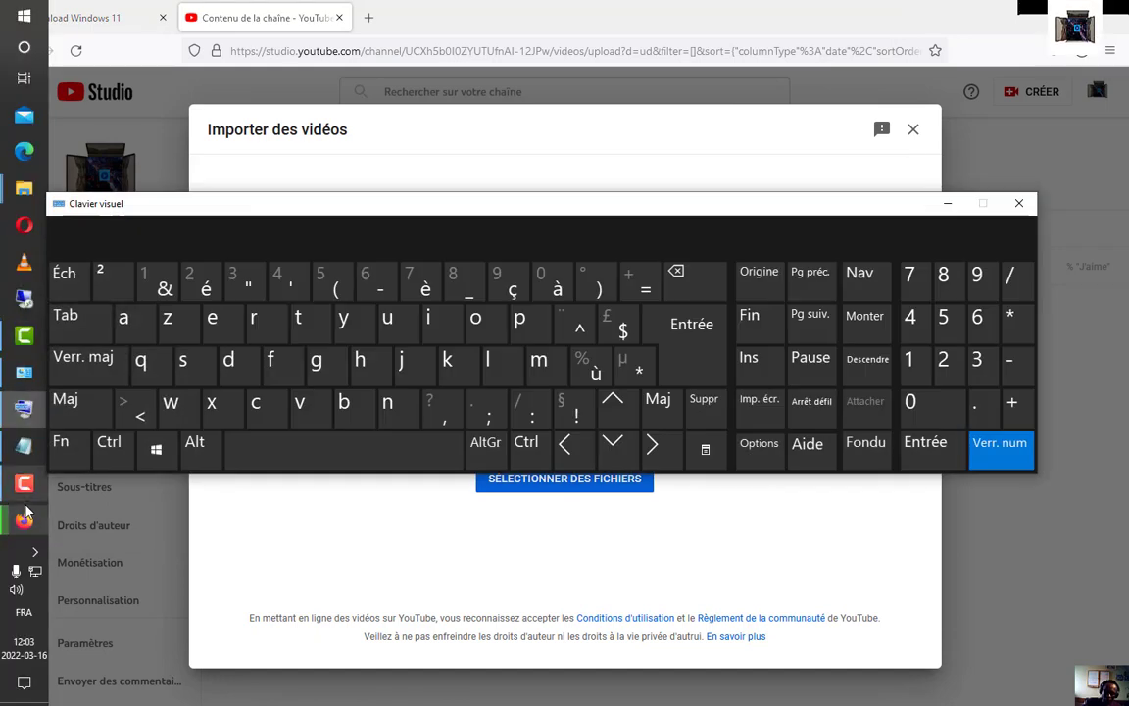
pyautogui.click(947, 204)
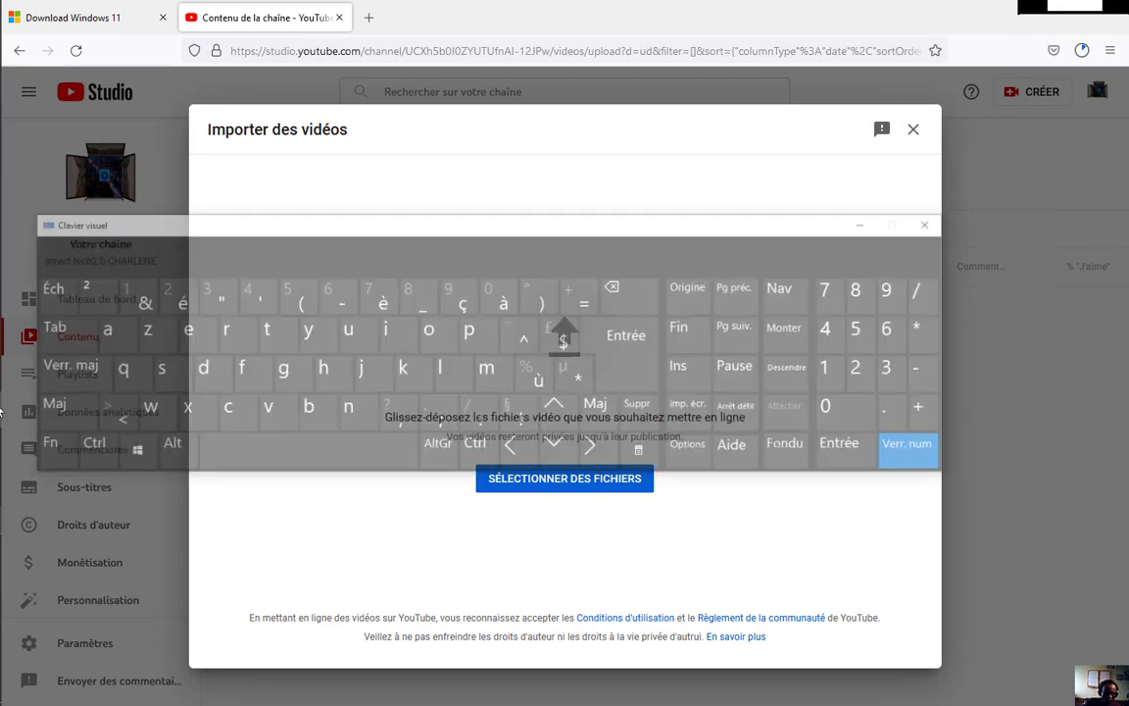
# Import the MP4 video from File Explorer's "les lettres magiscule avec accent" folder into YouTube Studio and minimise the folder window
pyautogui.moveTo(4, 338)
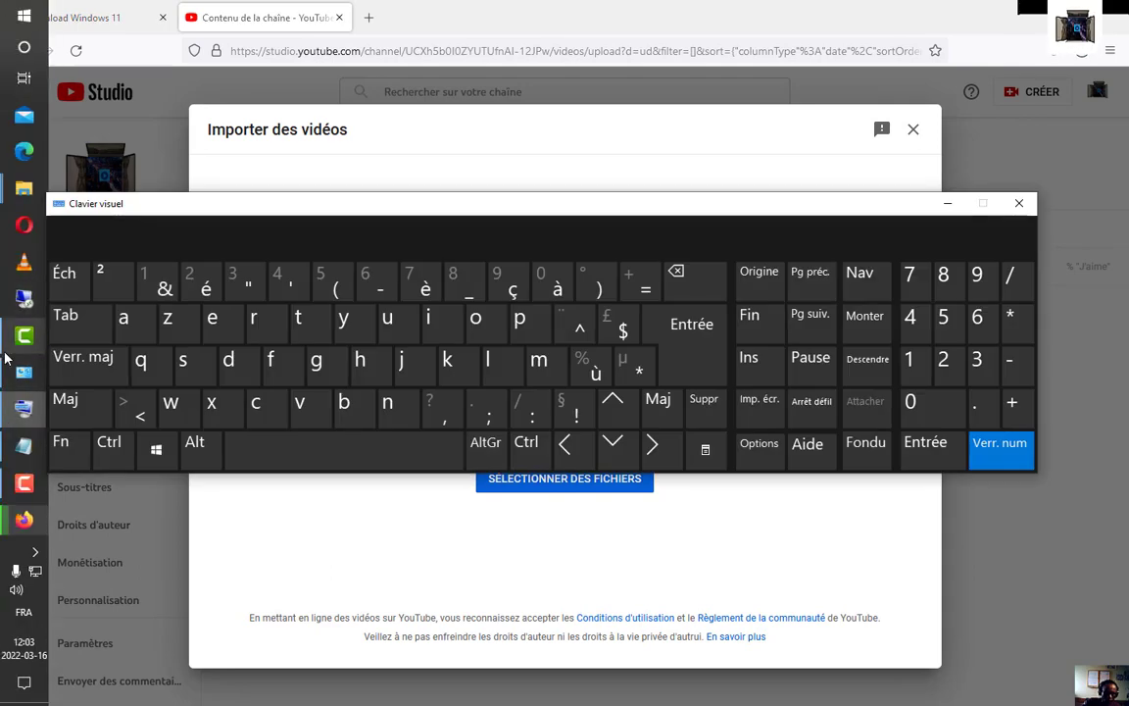
pyautogui.click(23, 188)
pyautogui.click(123, 173)
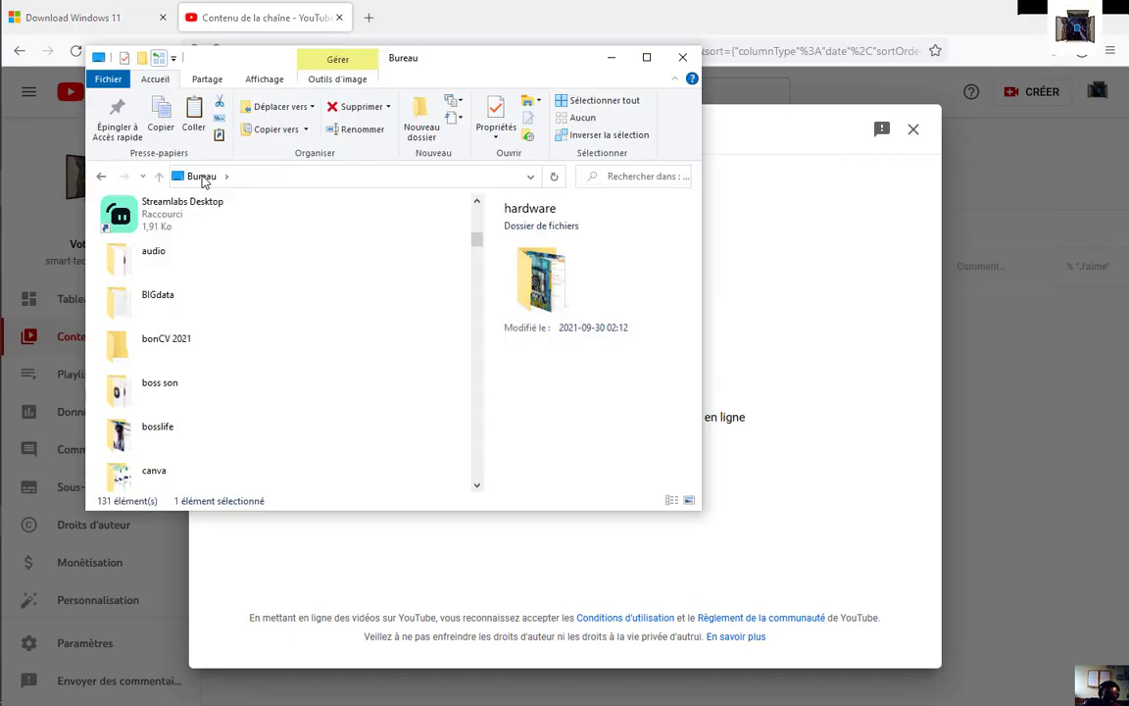
pyautogui.click(103, 177)
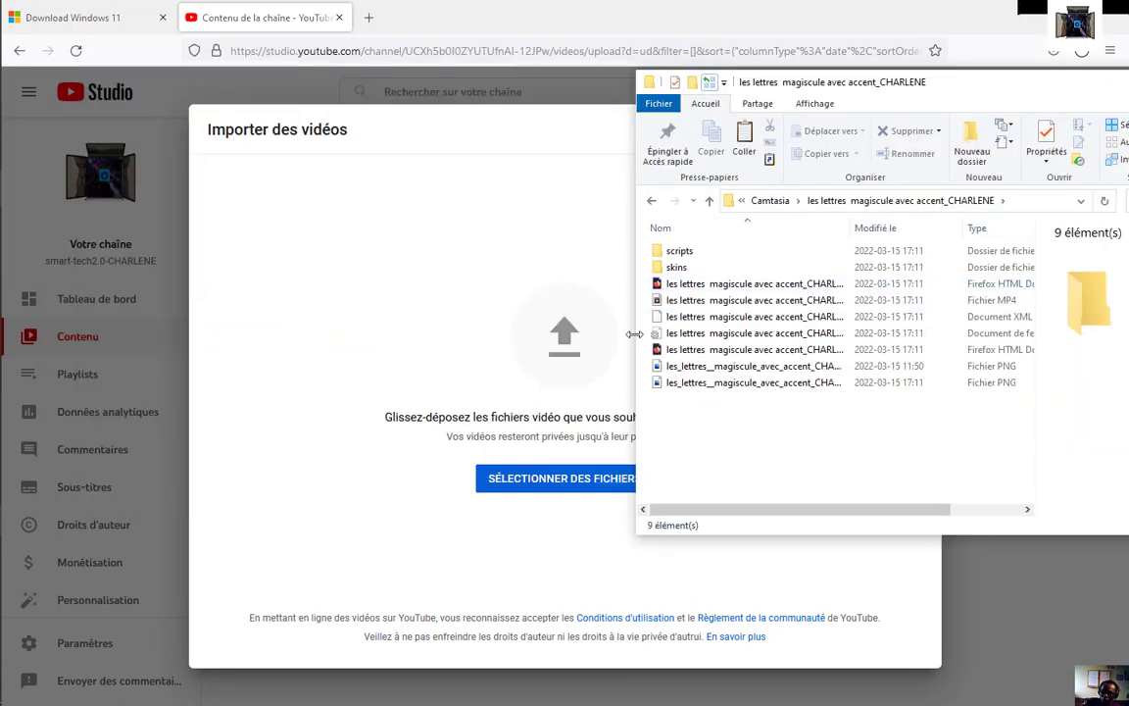
pyautogui.moveTo(686, 307)
pyautogui.mouseDown()
pyautogui.moveTo(490, 326)
pyautogui.moveTo(442, 358)
pyautogui.moveTo(564, 308)
pyautogui.moveTo(570, 289)
pyautogui.mouseUp()
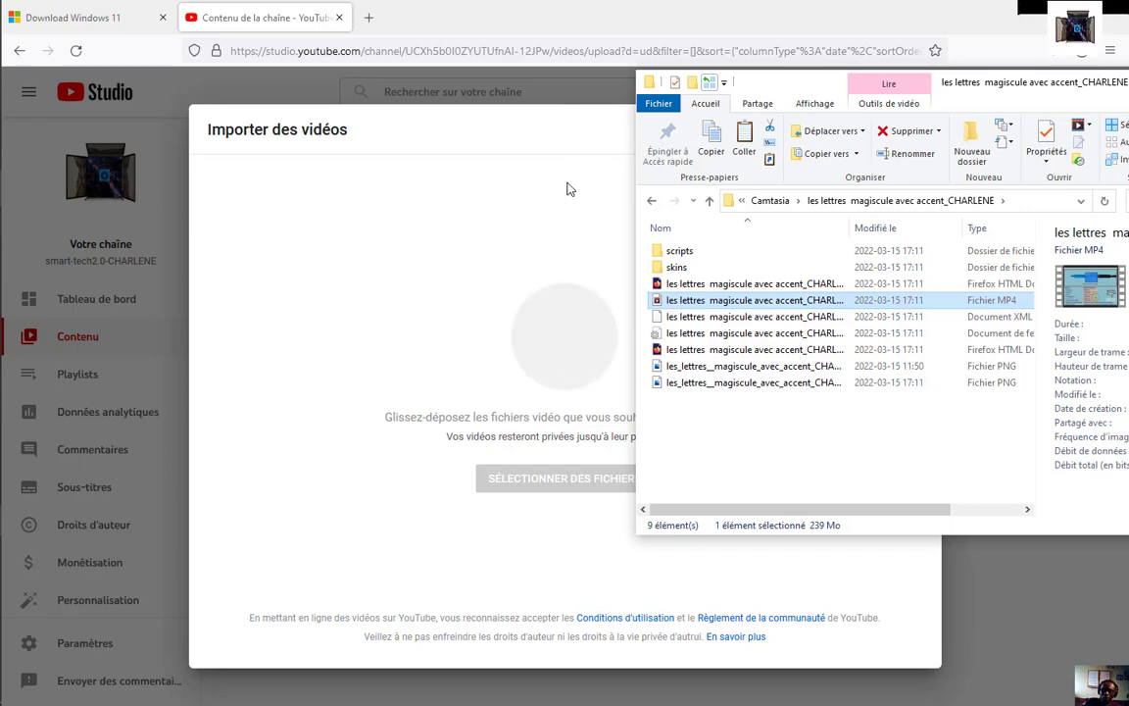
pyautogui.moveTo(774, 84); pyautogui.dragTo(315, 175)
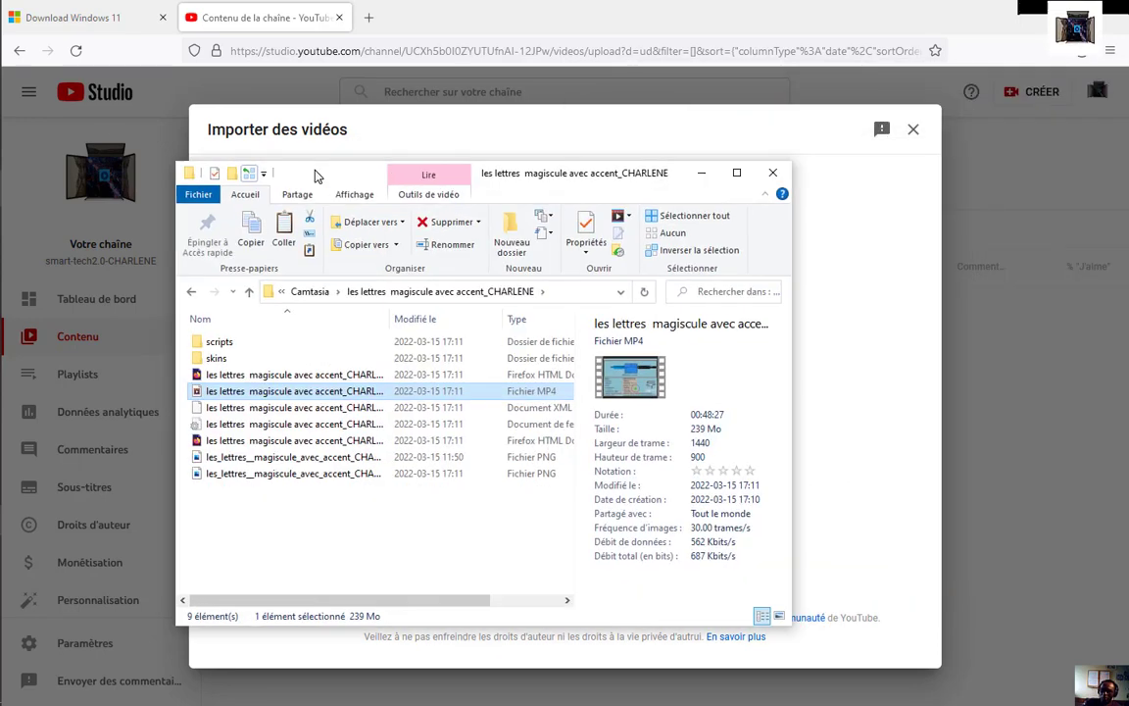
pyautogui.click(701, 173)
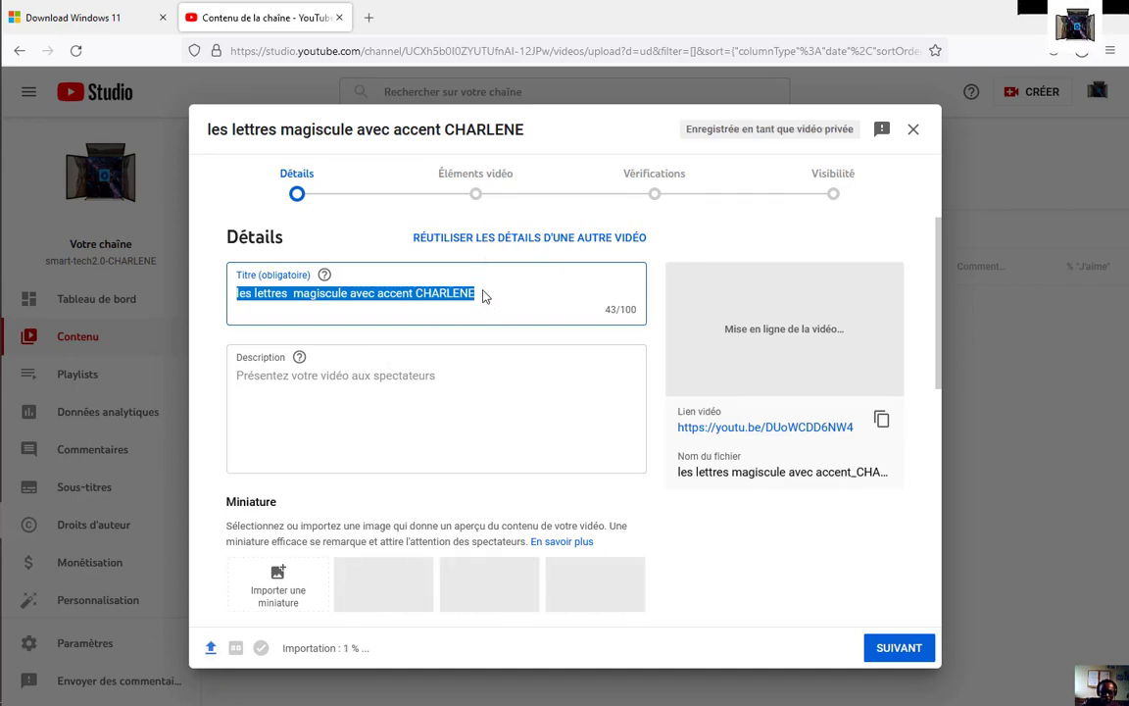
pyautogui.click(481, 297)
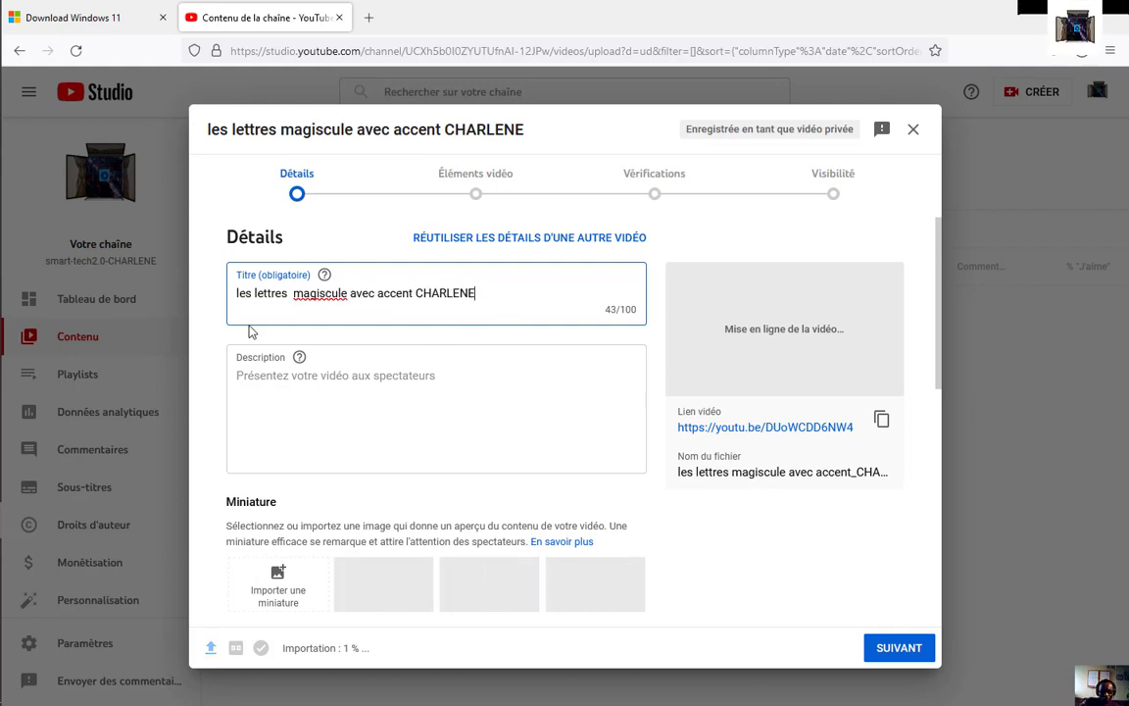
pyautogui.rightClick(338, 293)
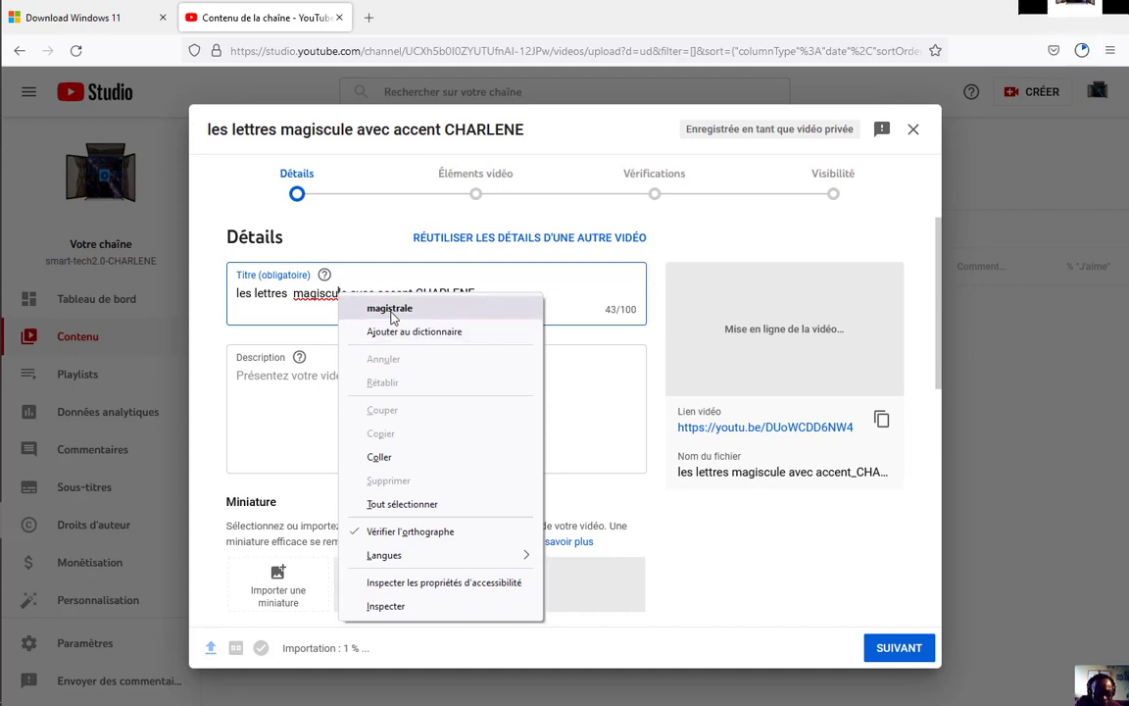
pyautogui.click(316, 294)
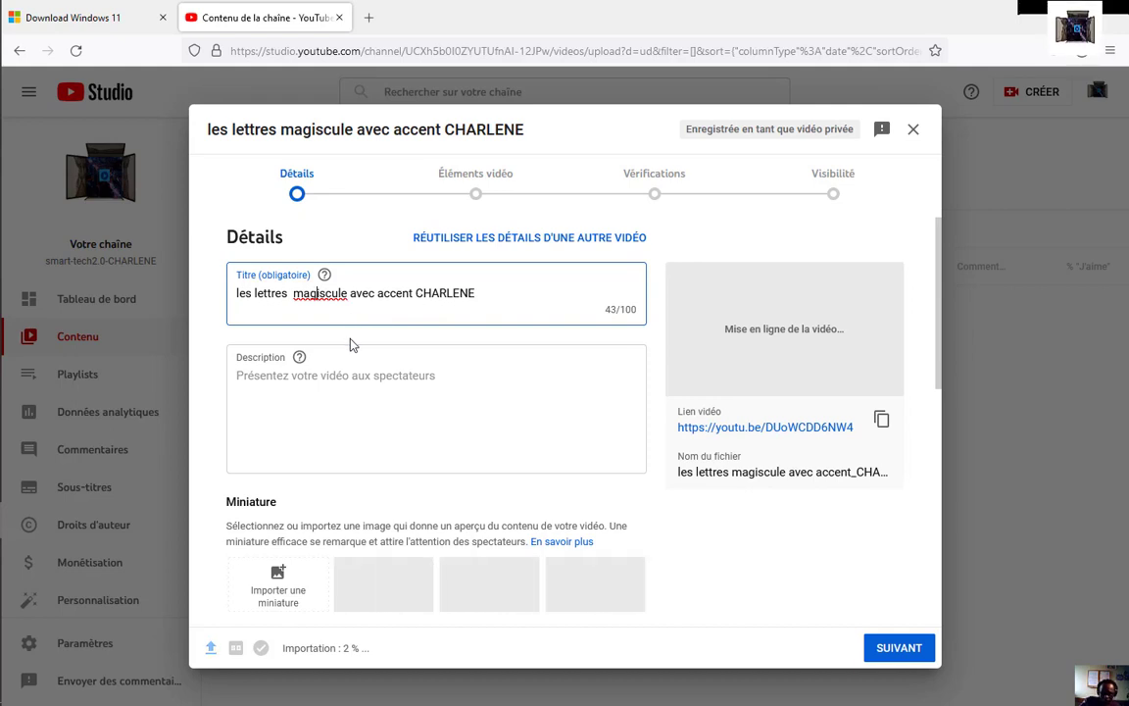
pyautogui.click(478, 293)
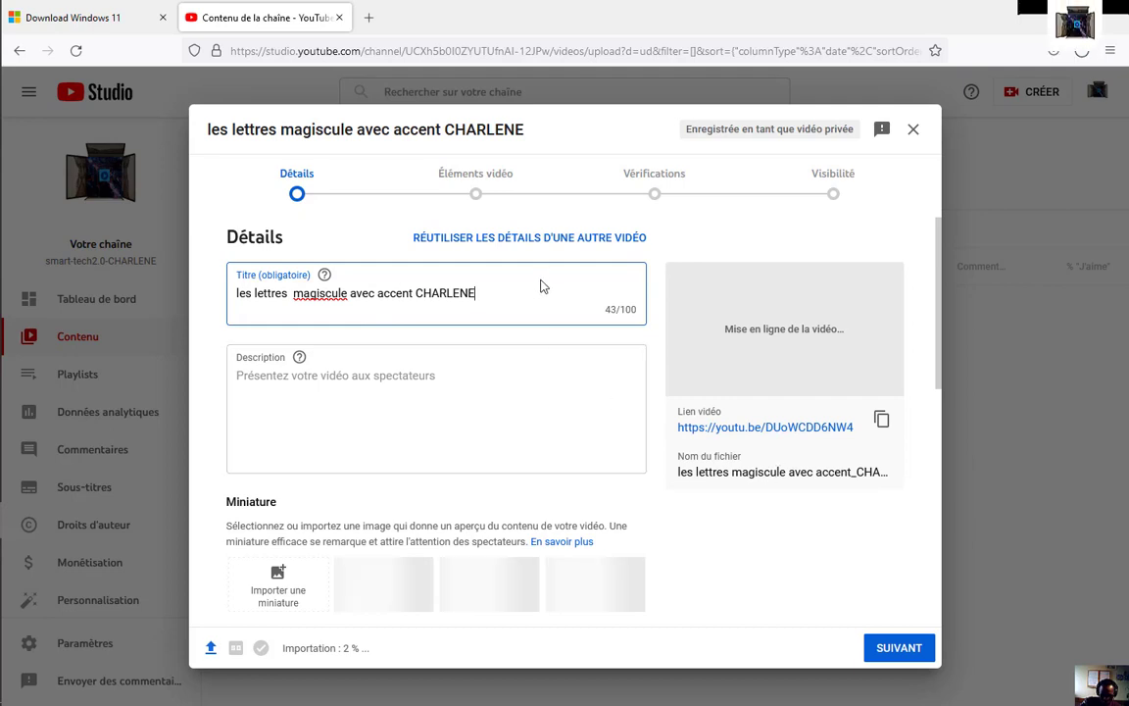
pyautogui.press('BackSpace')
pyautogui.press('BackSpace')
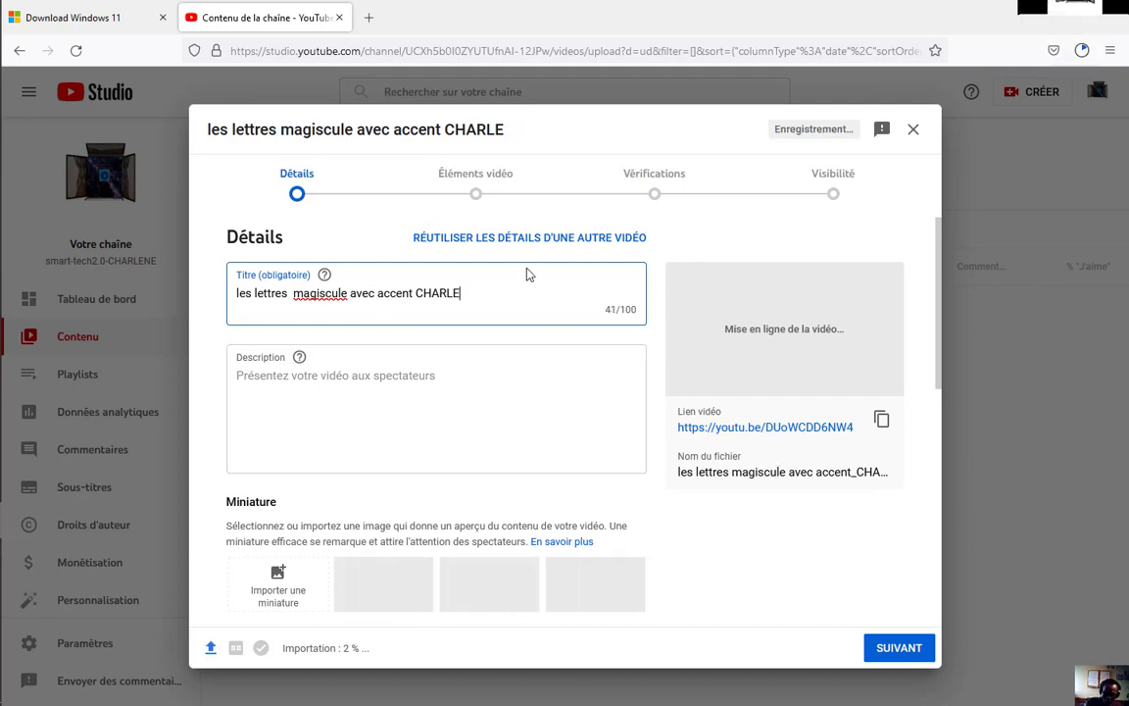
# Replace the video title with "caractère magiscule avec accent" and add "magiscule" to the spelling dictionary
pyautogui.hotkey('ctrl', 'a')
pyautogui.press('BackSpace')
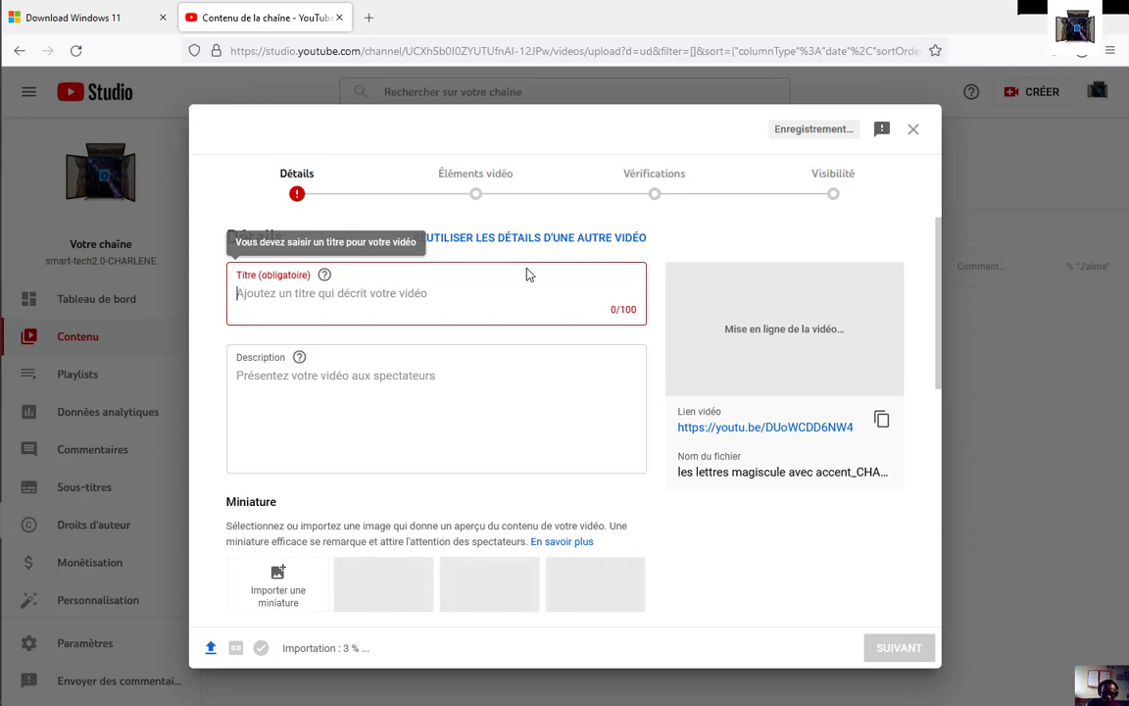
pyautogui.write('carra')
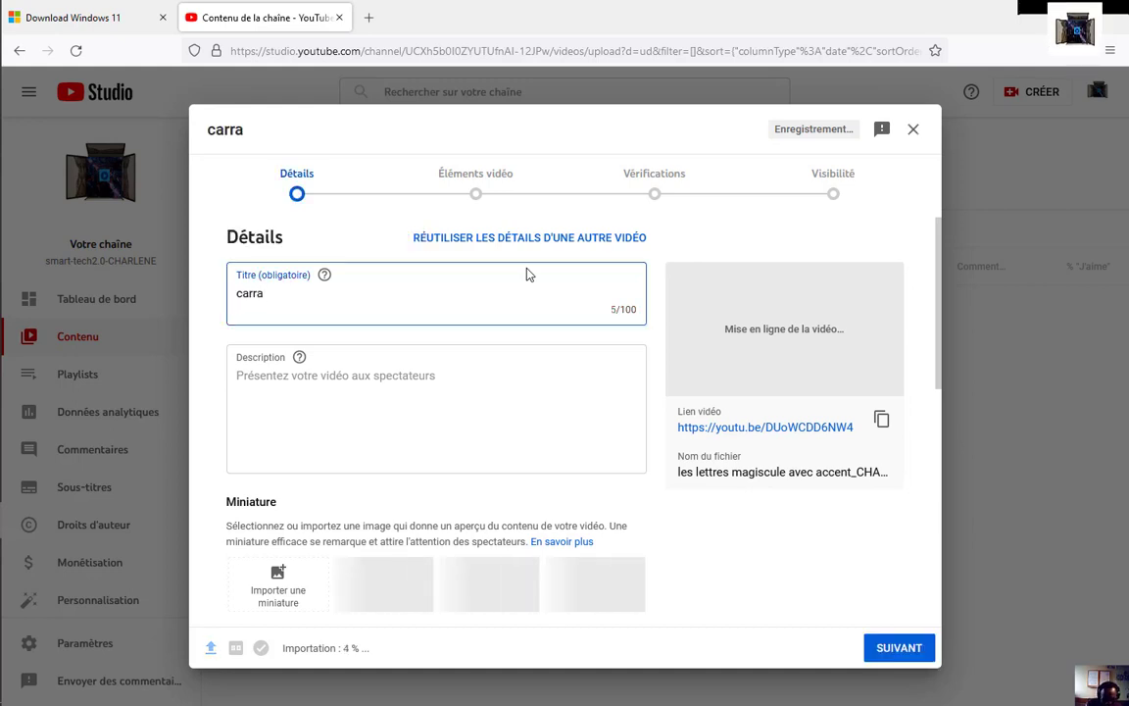
pyautogui.press('BackSpace')
pyautogui.press('BackSpace')
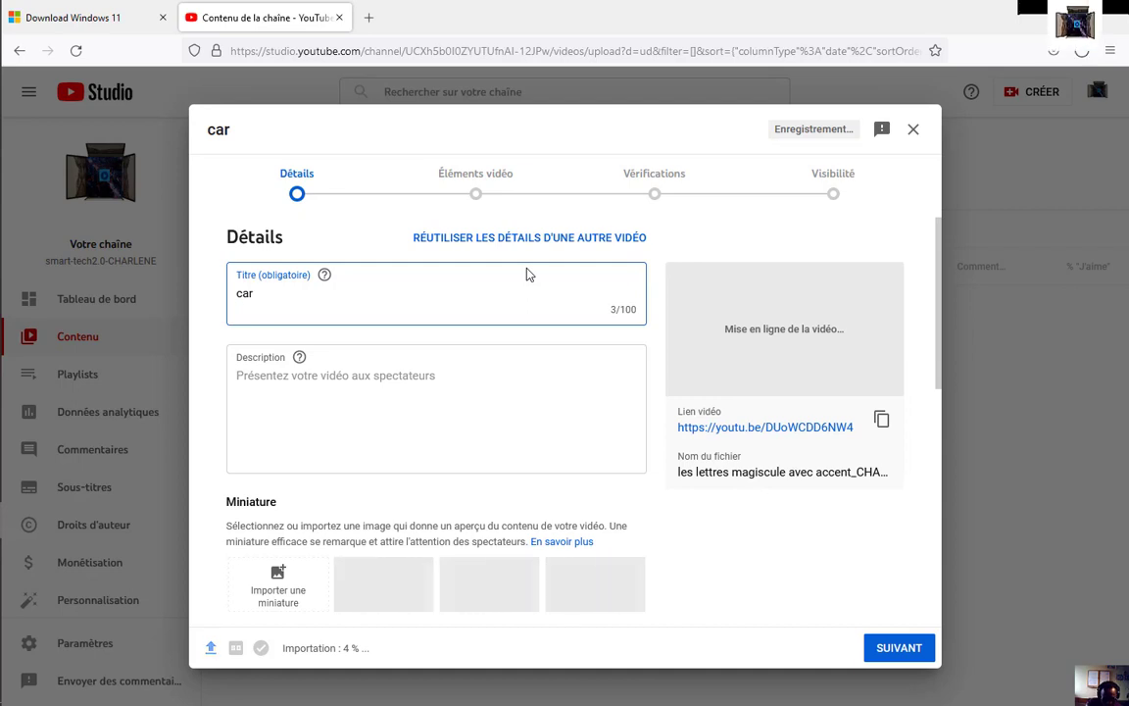
pyautogui.write('actère magis')
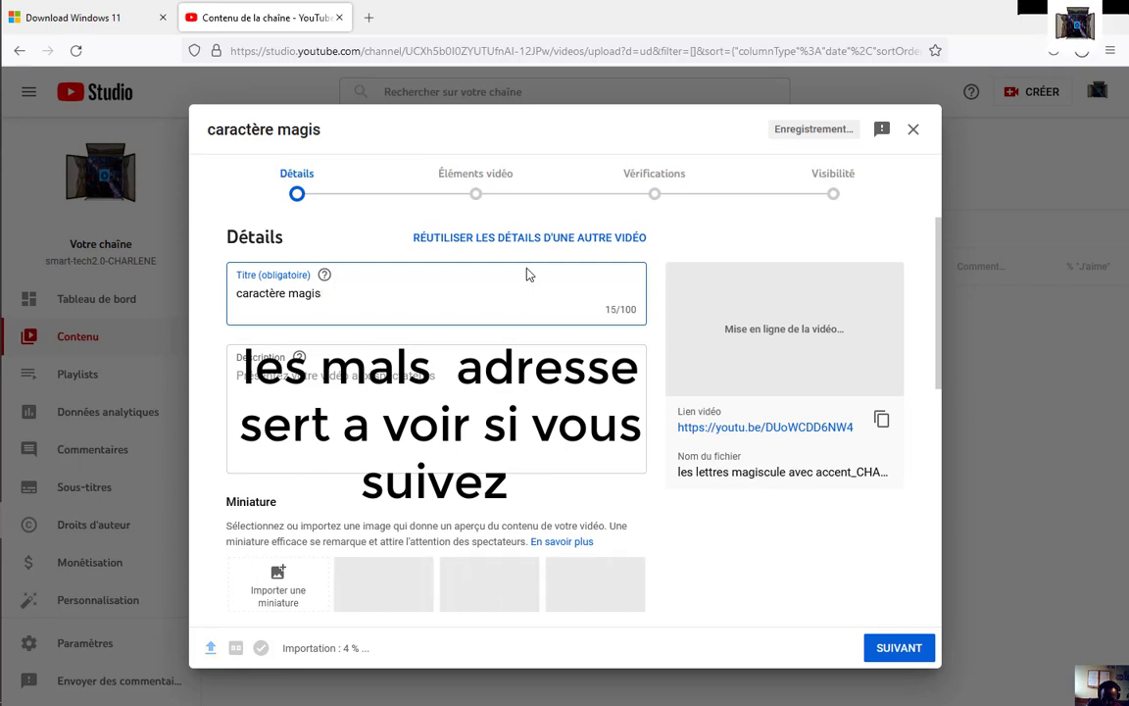
pyautogui.write('cule avec')
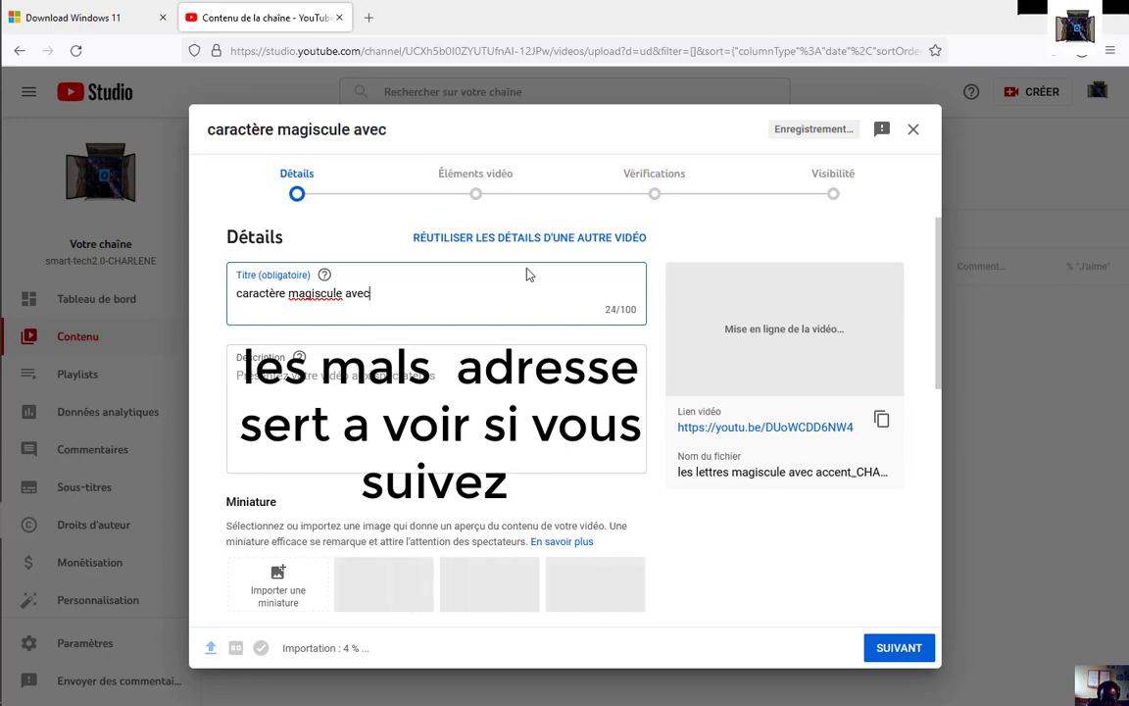
pyautogui.write(' accent')
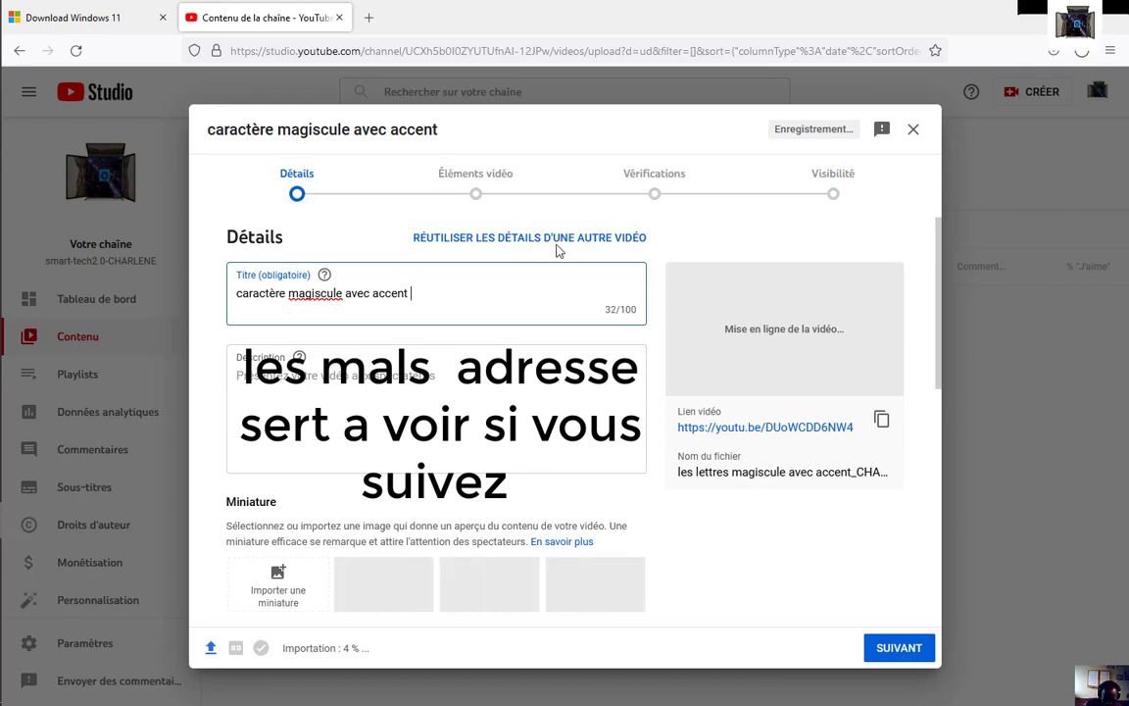
pyautogui.rightClick(310, 304)
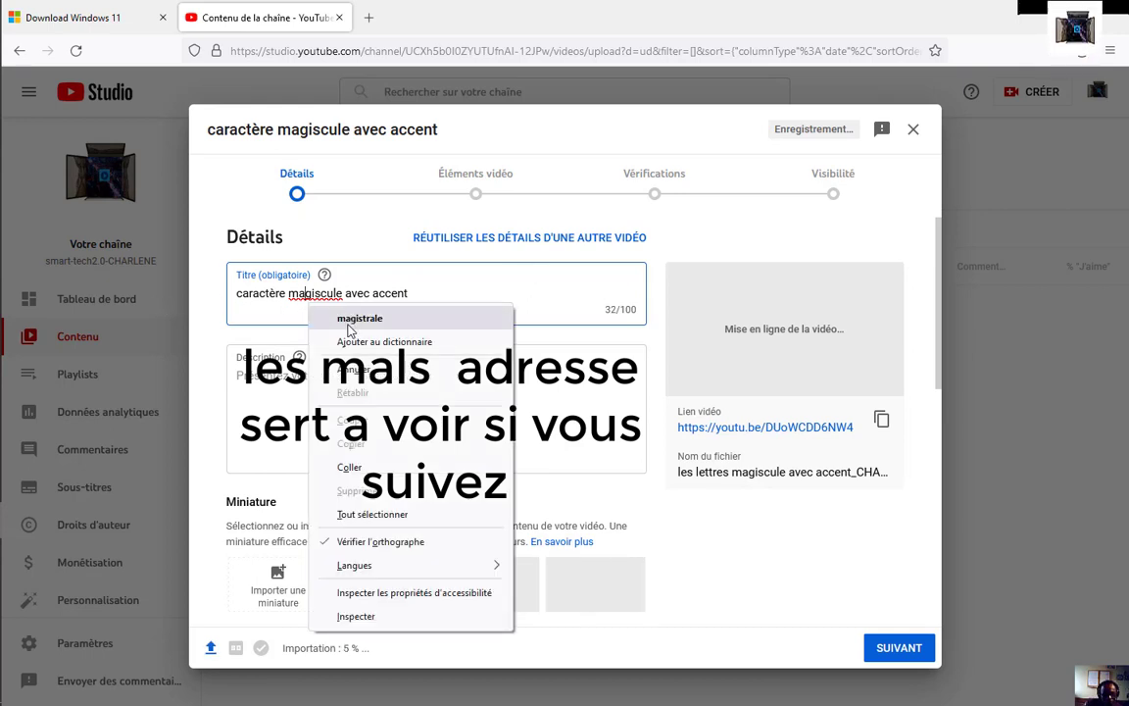
pyautogui.click(353, 345)
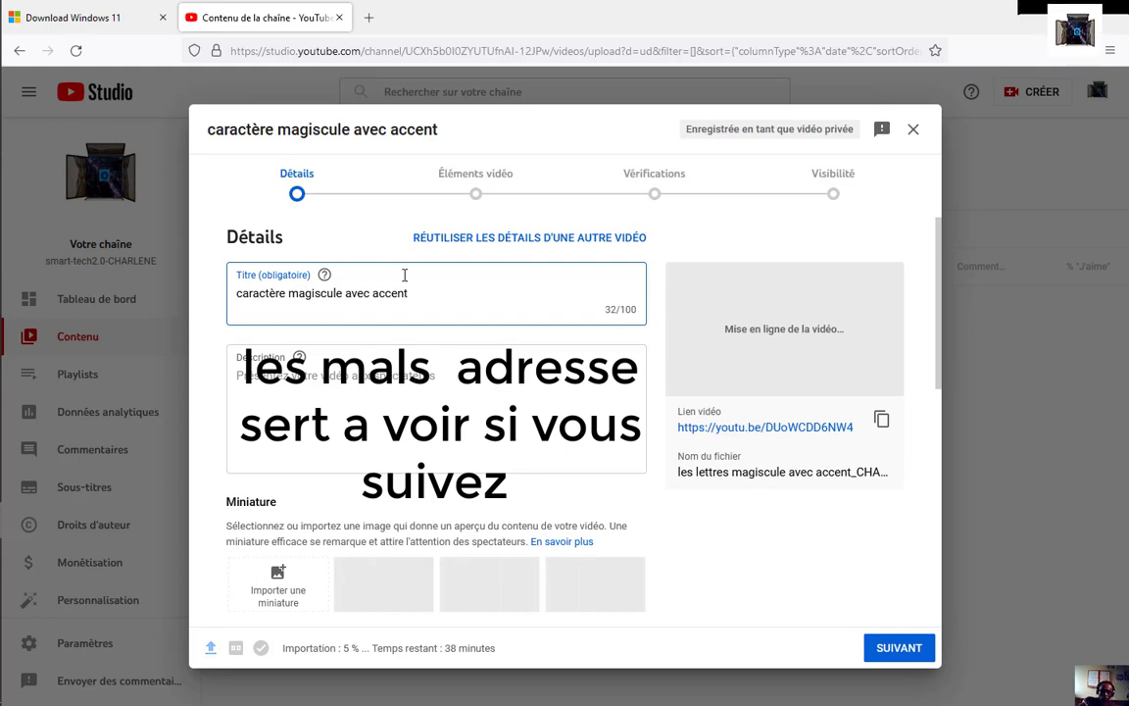
# Place the cursor at the end of the video title and open a new browser tab
pyautogui.click(401, 284)
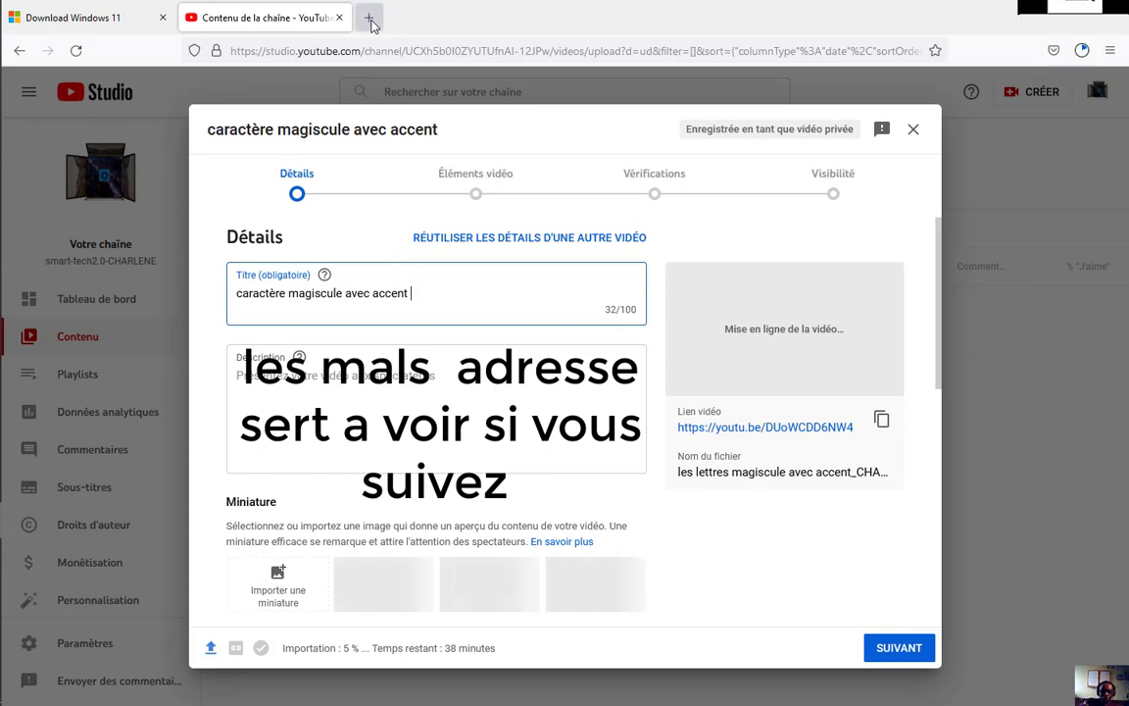
pyautogui.click(372, 19)
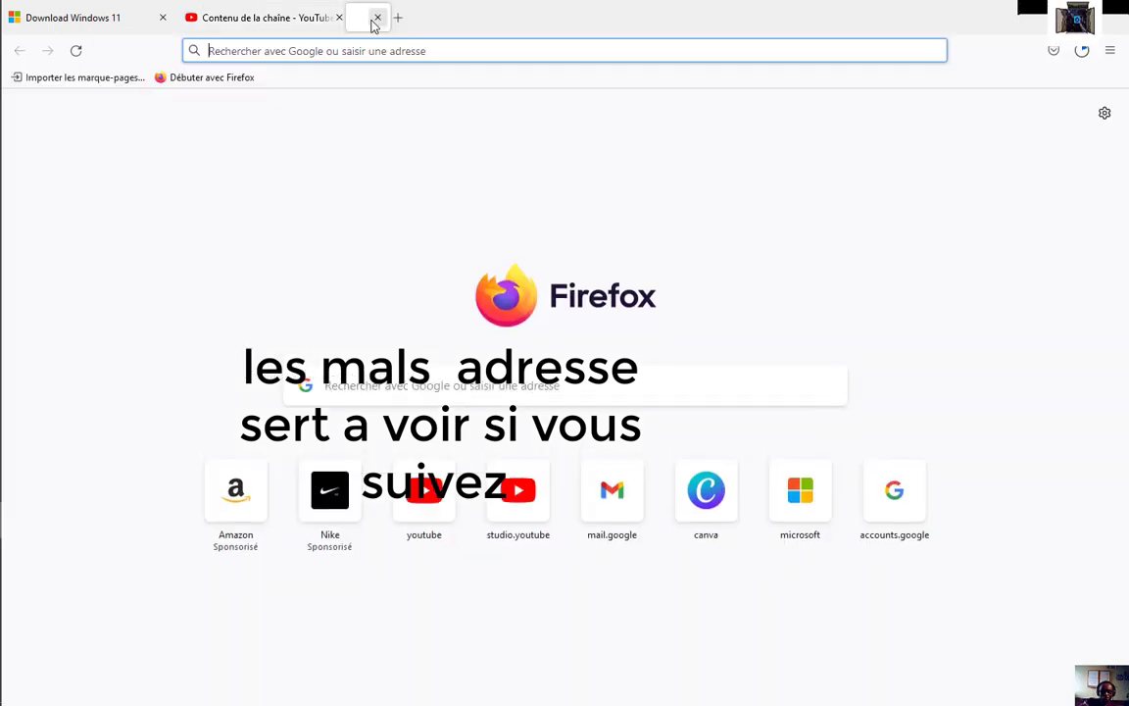
pyautogui.click(529, 50)
pyautogui.write('googl')
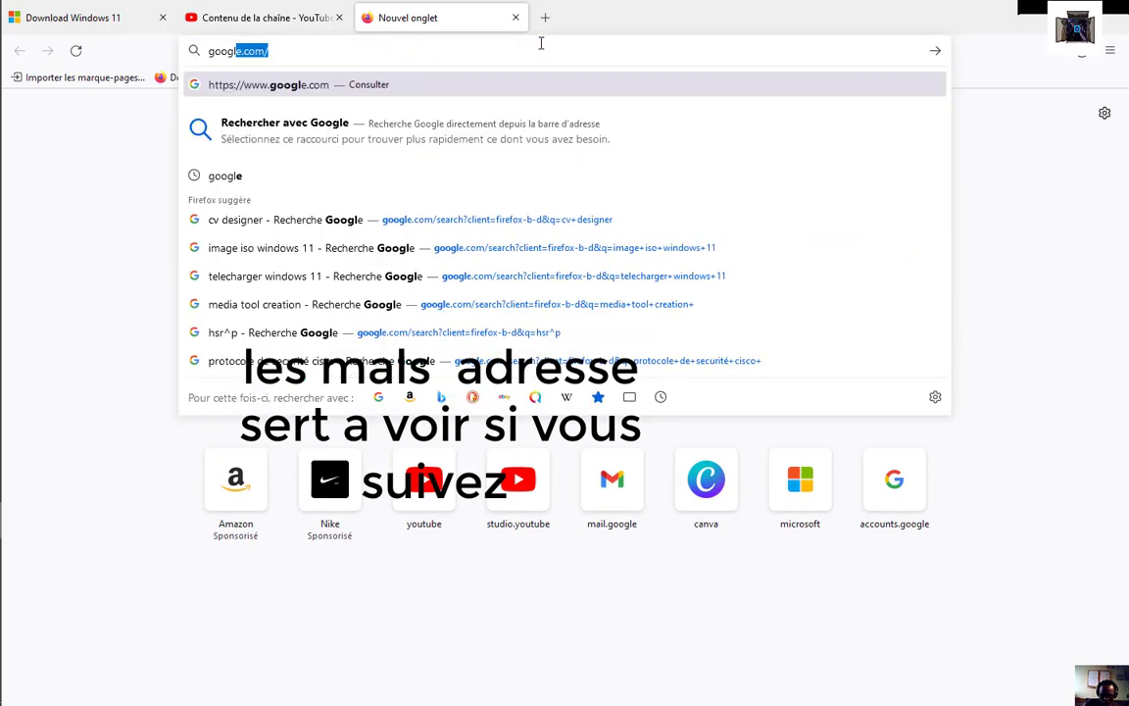
pyautogui.press('BackSpace')
pyautogui.press('BackSpace')
pyautogui.press('BackSpace')
pyautogui.press('BackSpace')
pyautogui.press('BackSpace')
pyautogui.press('BackSpace')
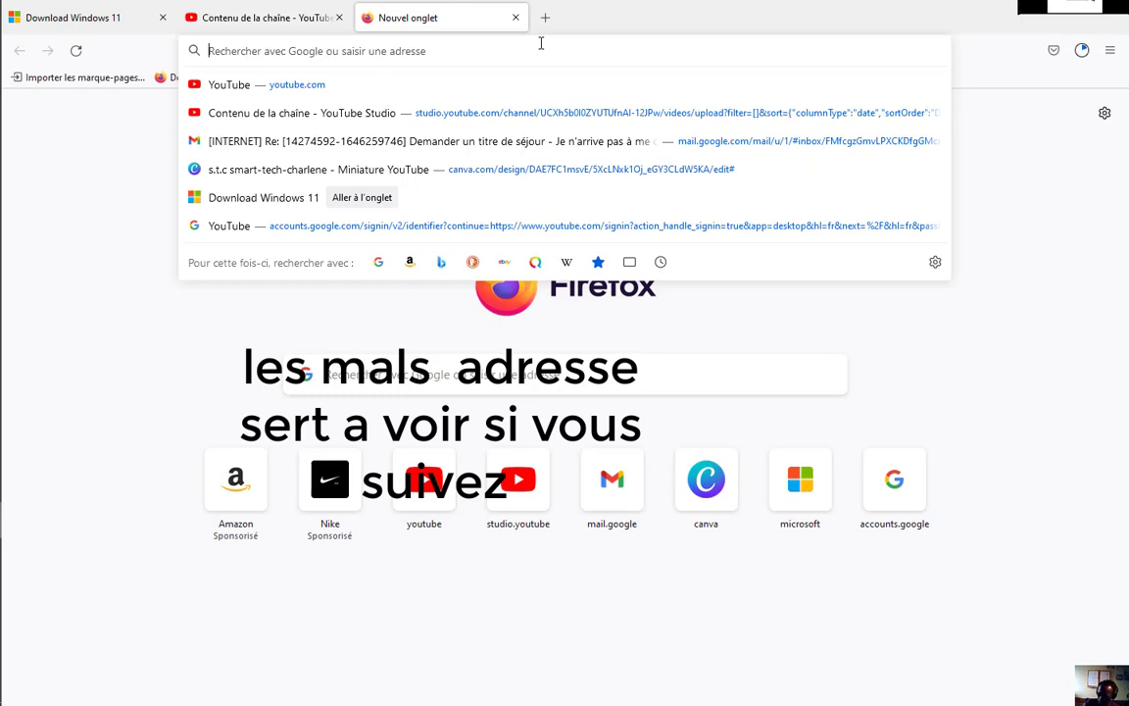
# Load the router page at 192.168.0.254 and switch to the secure access to Freebox OS
pyautogui.write('1')
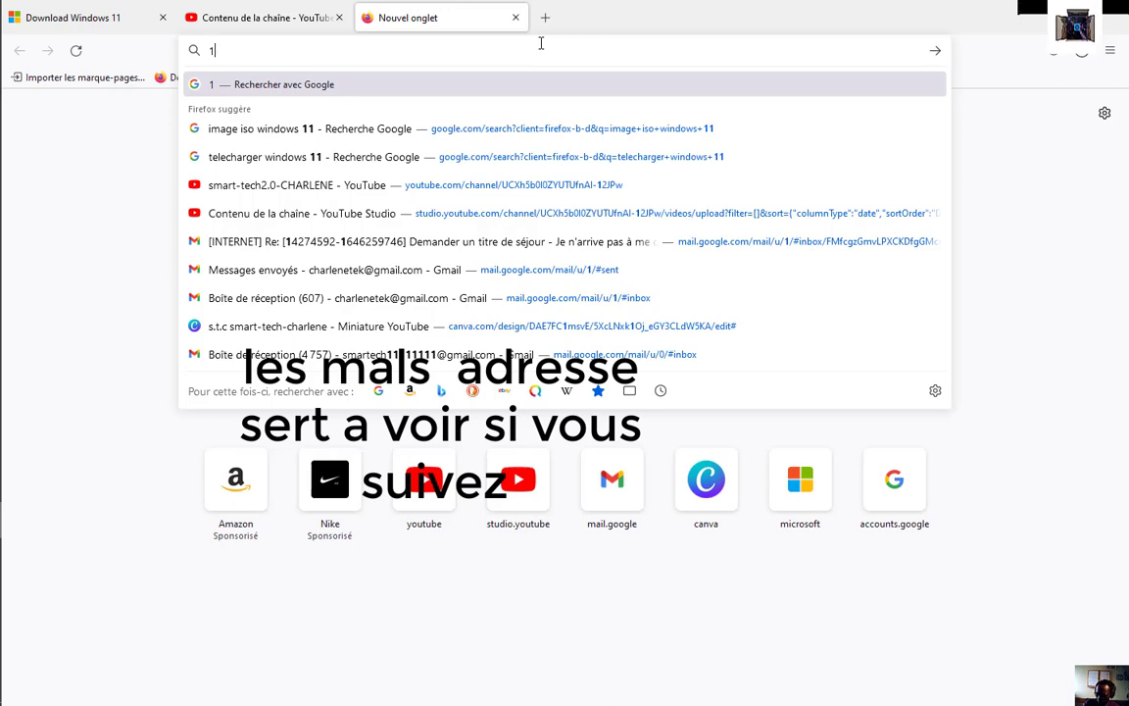
pyautogui.write('92')
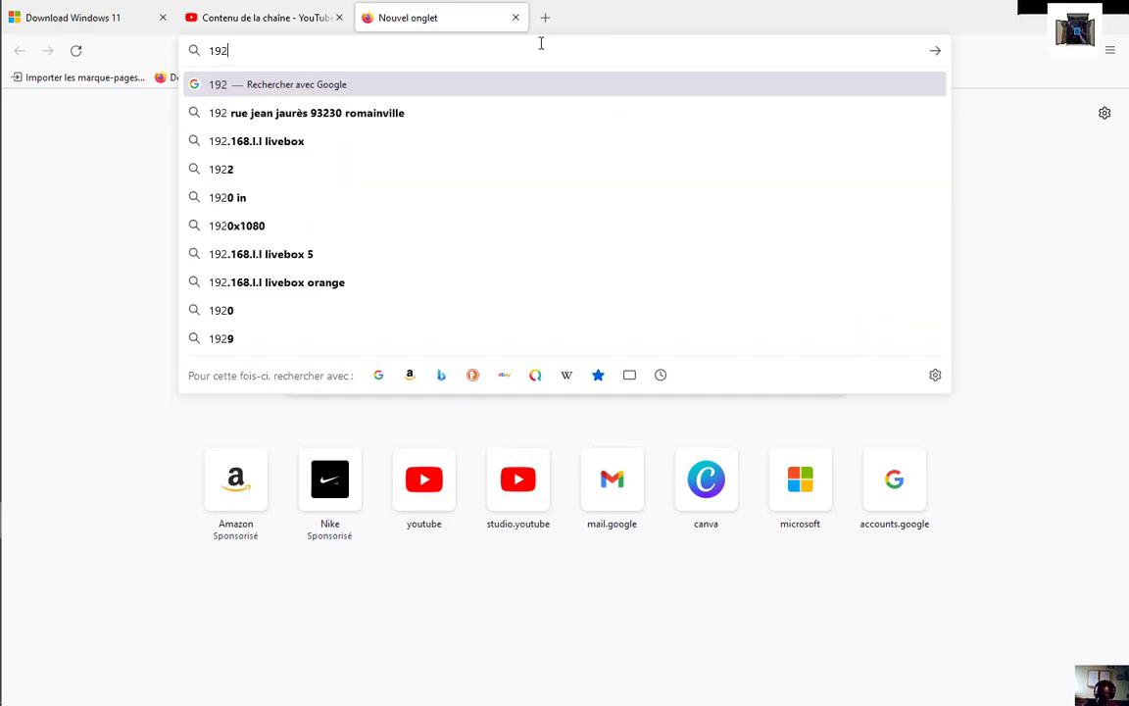
pyautogui.write('.168')
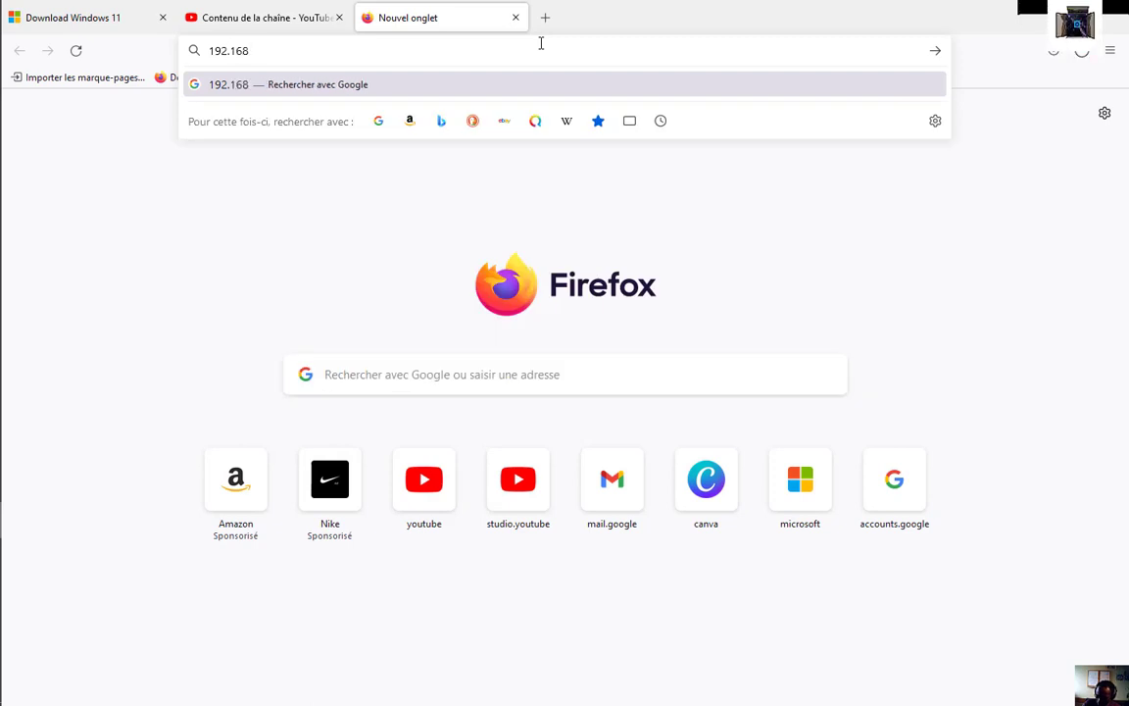
pyautogui.write('.0.254')
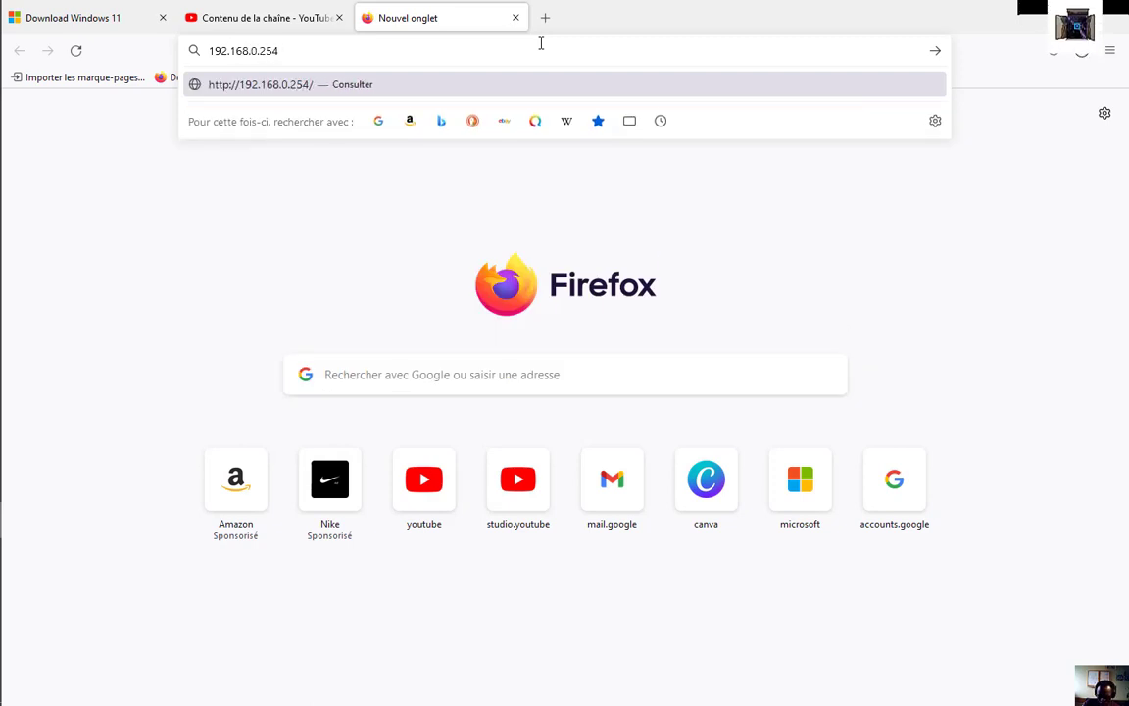
pyautogui.press('Return')
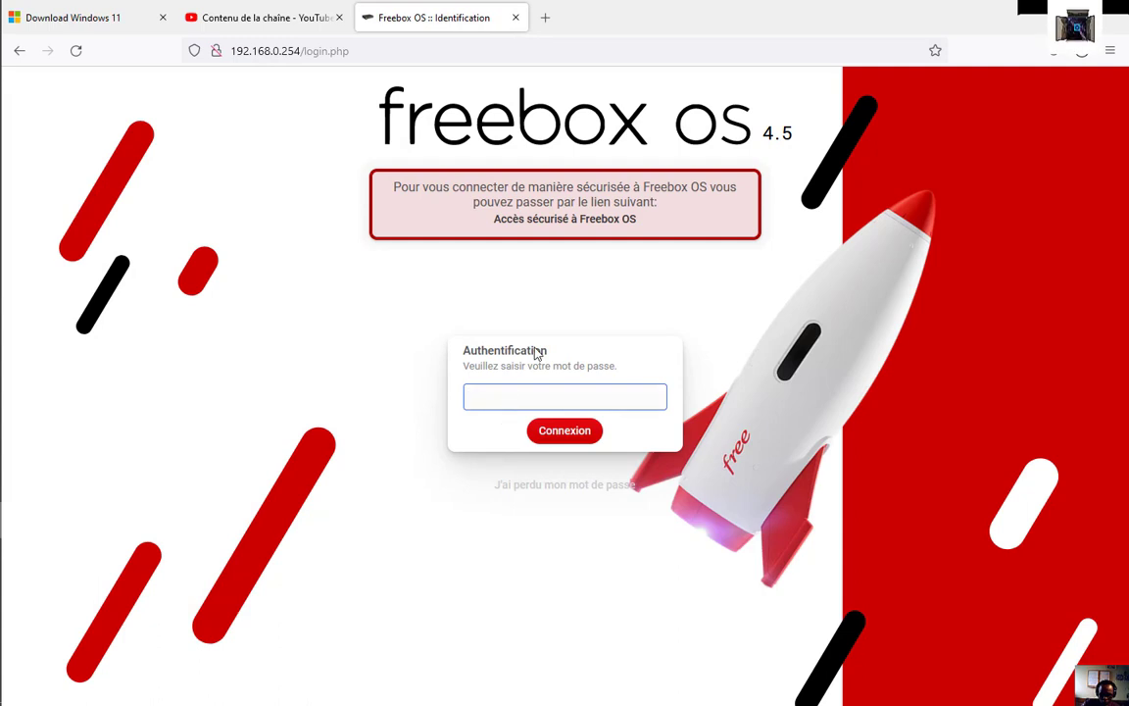
pyautogui.click(569, 221)
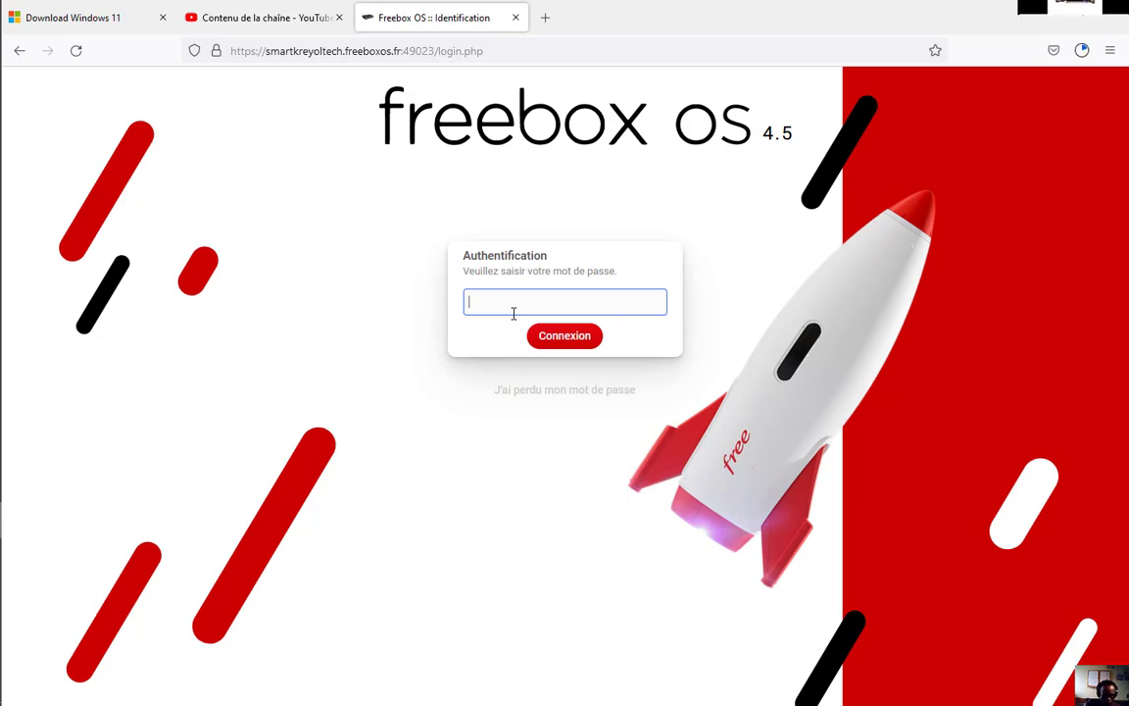
# Log in to Freebox OS with the account password and decline saving the credentials in the browser
pyautogui.write('•••')
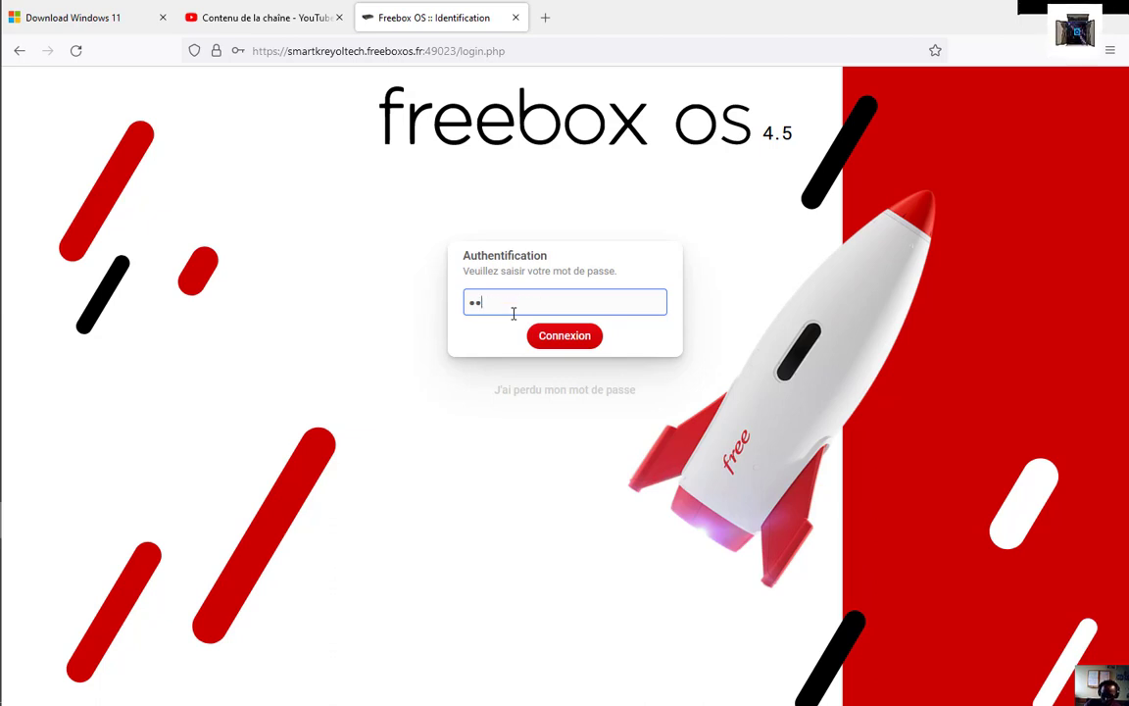
pyautogui.press('BackSpace')
pyautogui.press('BackSpace')
pyautogui.write('••')
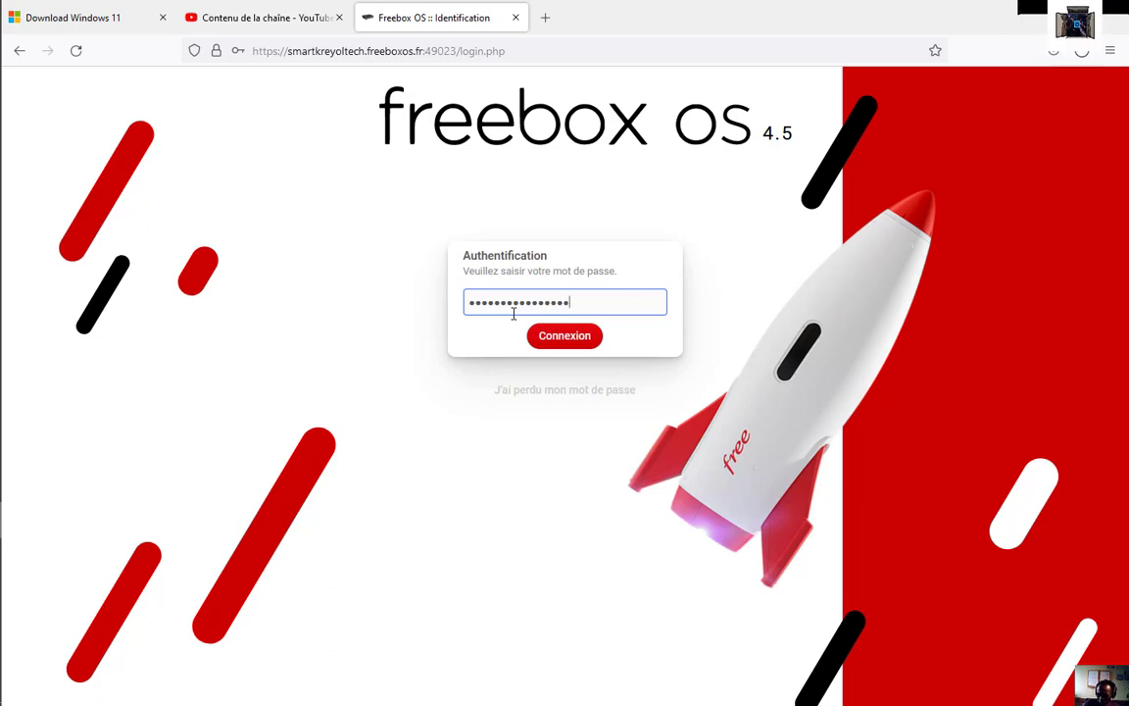
pyautogui.press('Return')
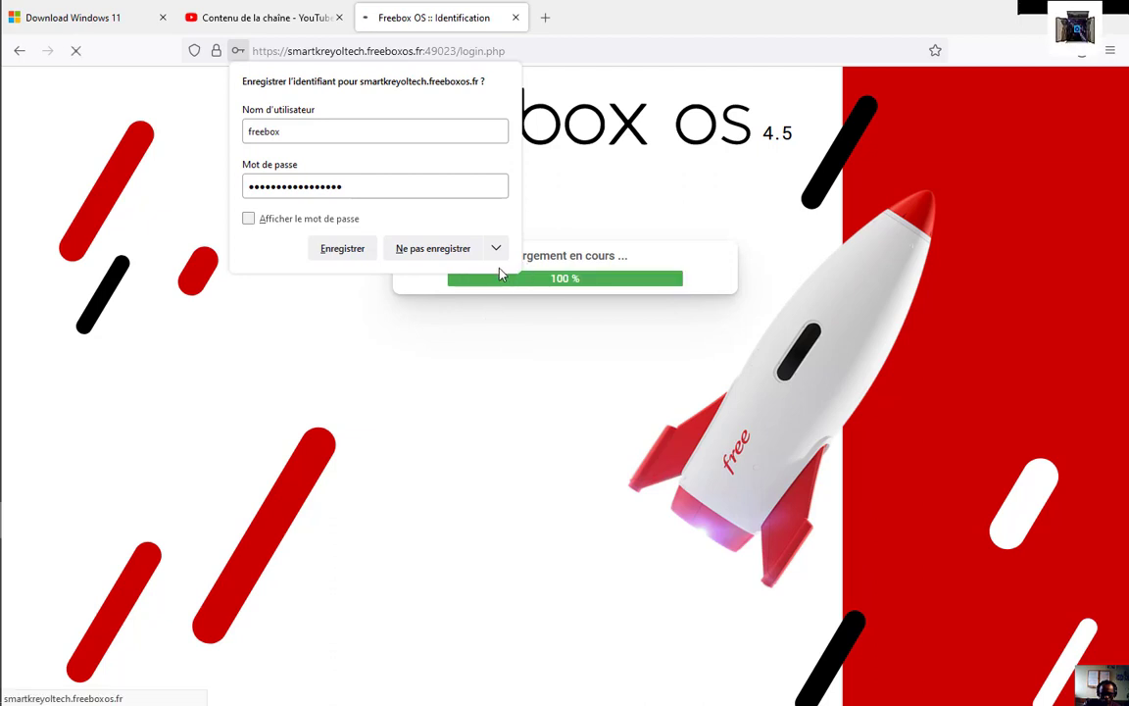
pyautogui.click(419, 252)
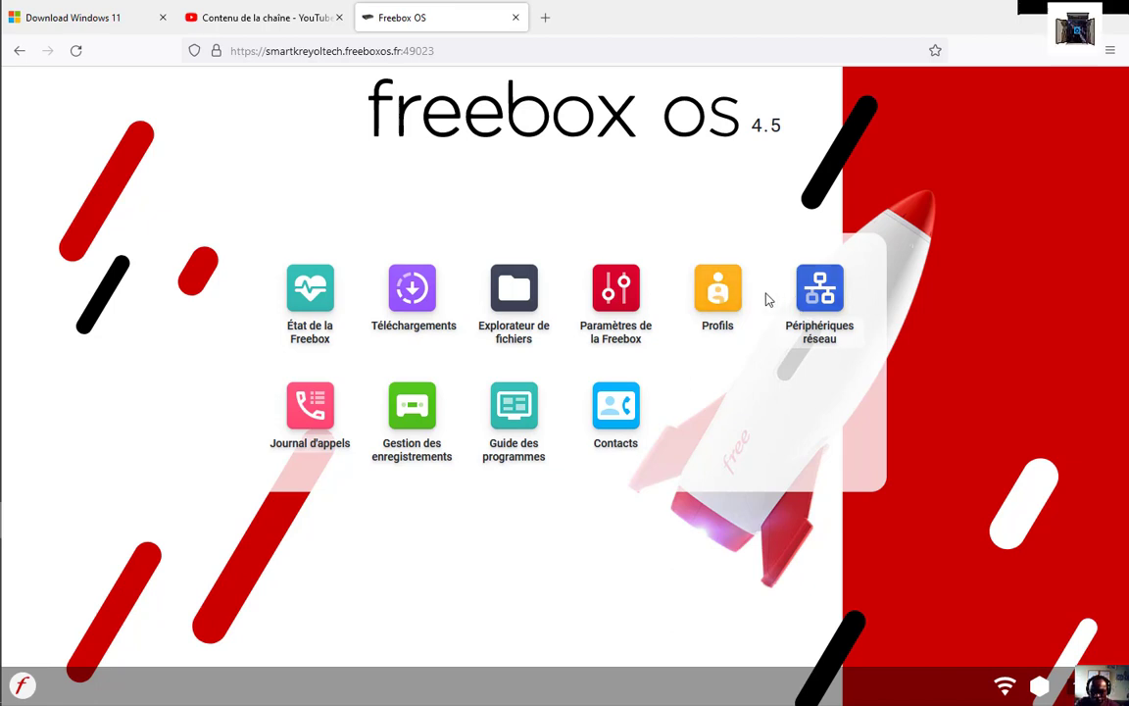
# Disable the Freebox's Wi-Fi in its local network settings, confirm the deactivation, and minimise the Wi-Fi window
pyautogui.click(618, 308)
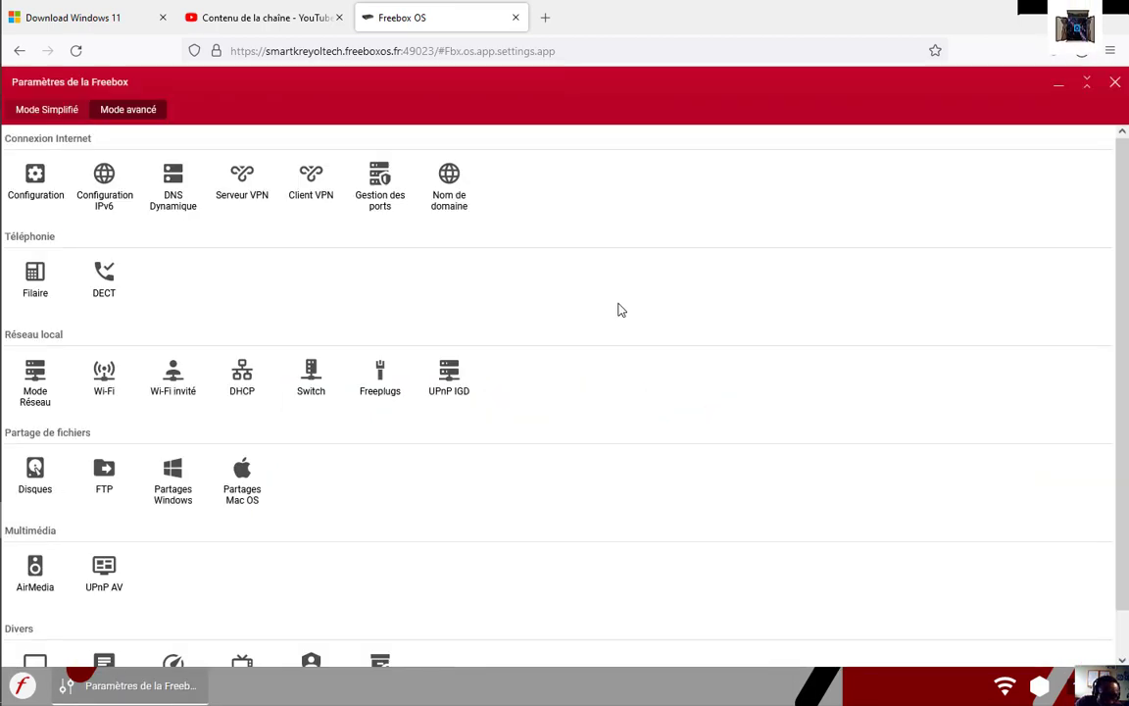
pyautogui.click(123, 389)
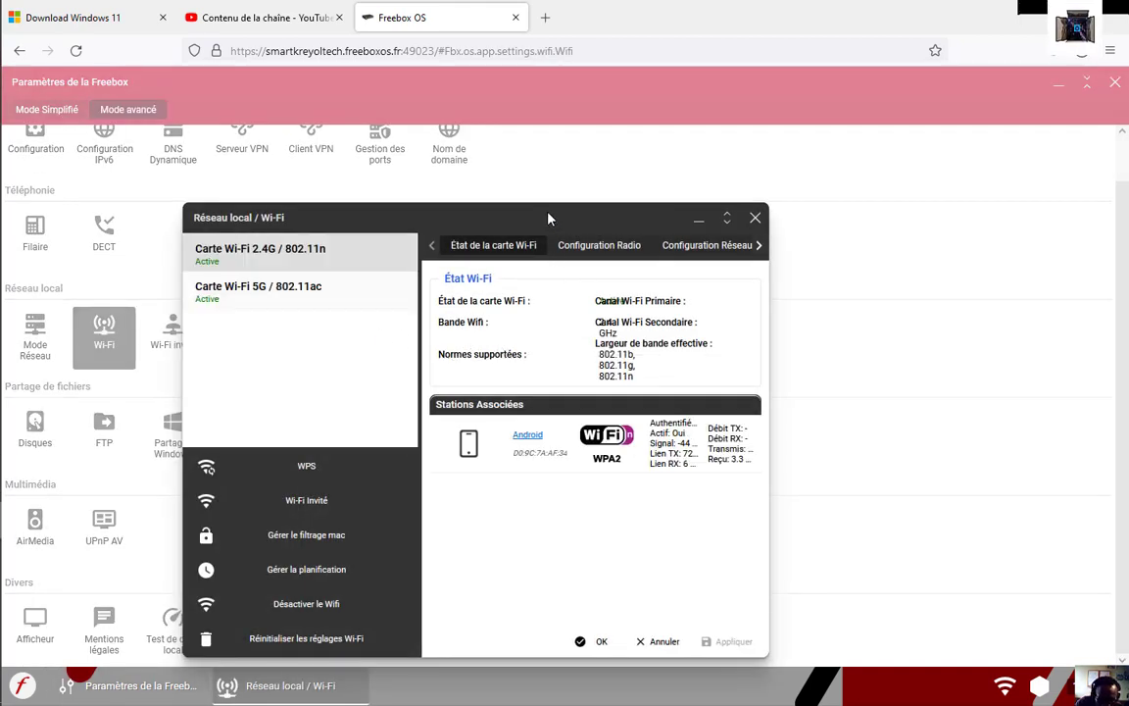
pyautogui.moveTo(564, 209); pyautogui.dragTo(571, 194)
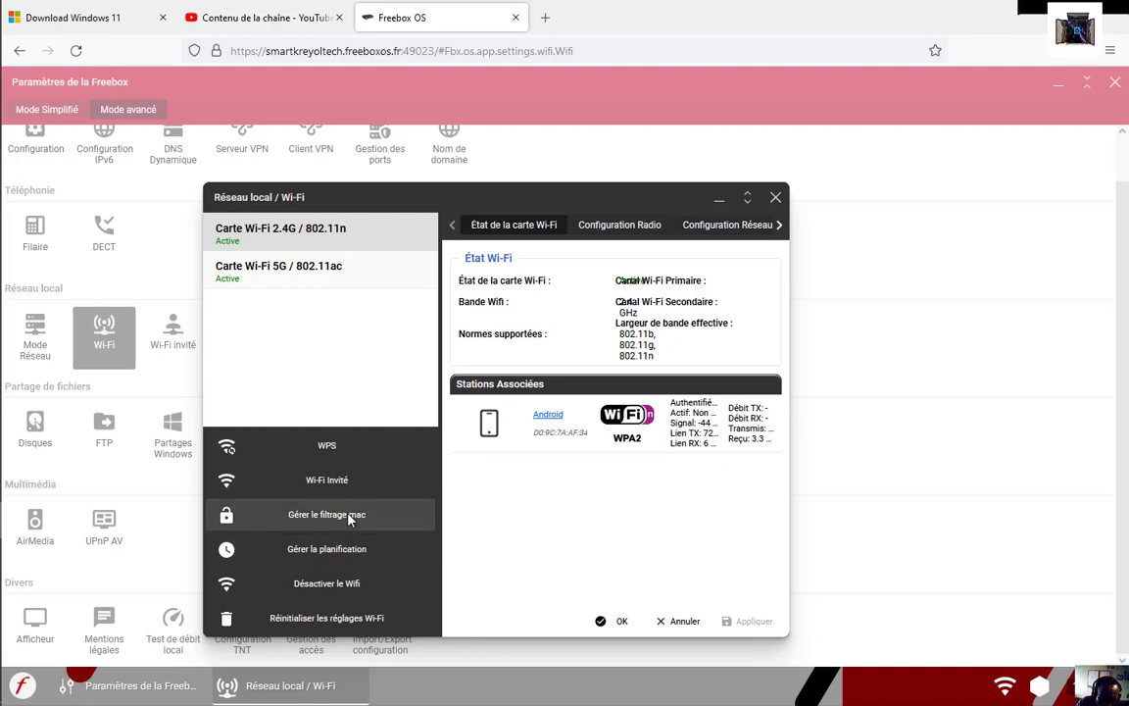
pyautogui.click(355, 592)
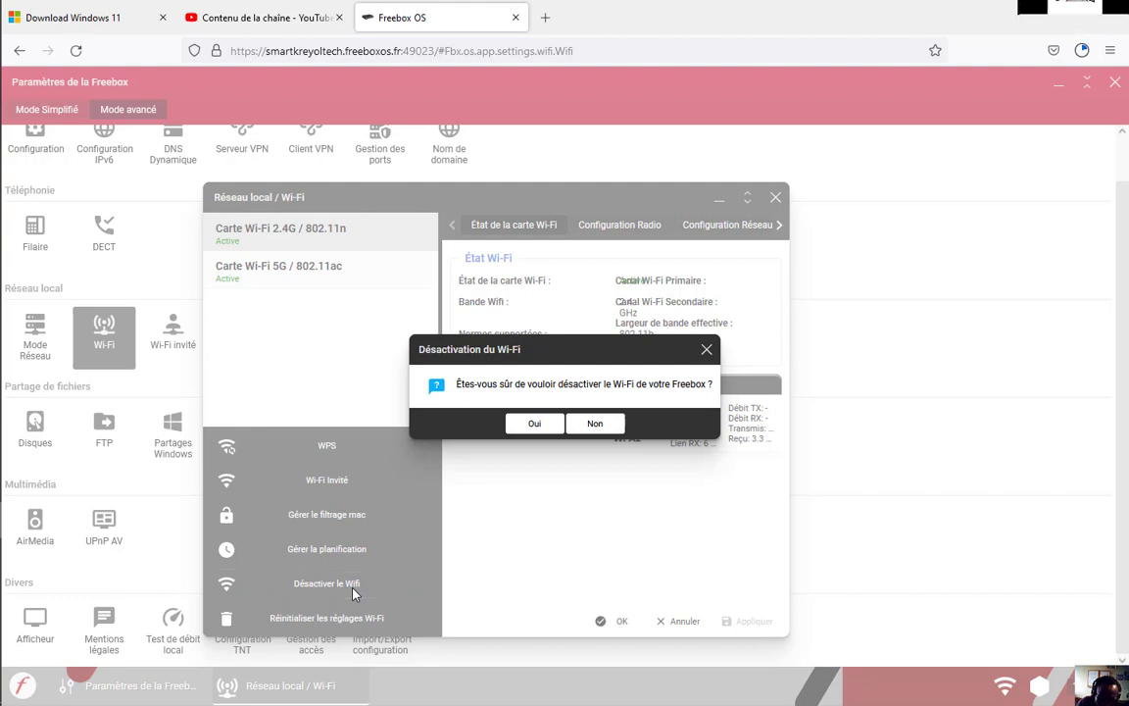
pyautogui.click(534, 424)
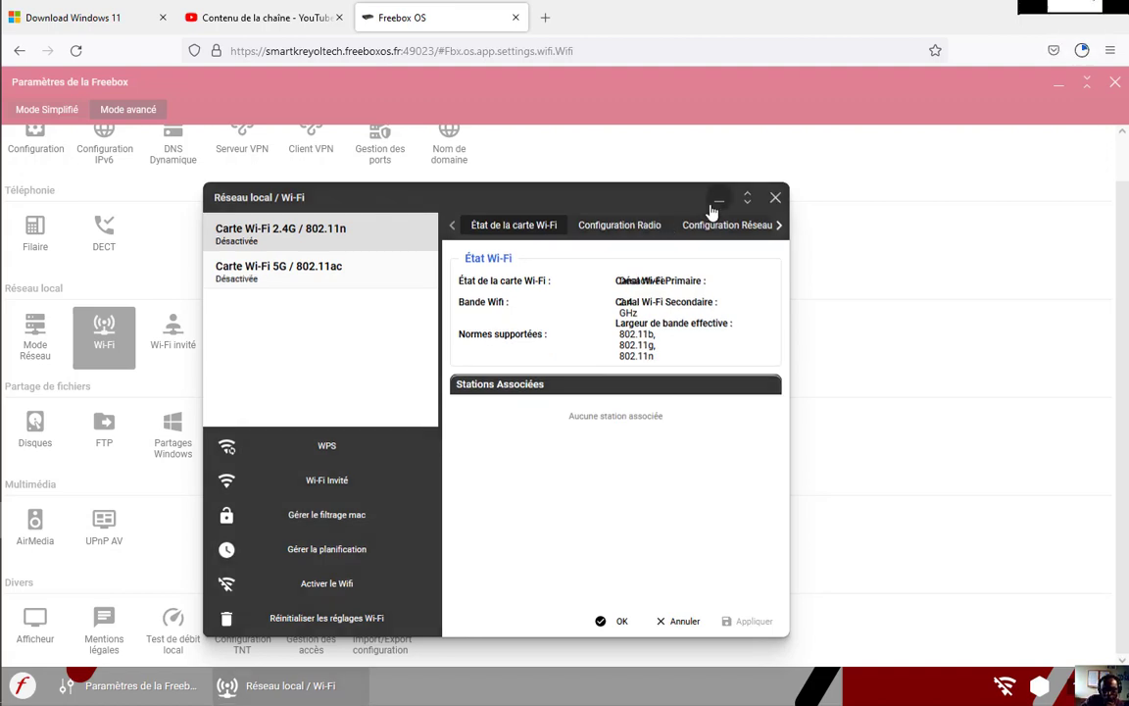
pyautogui.click(713, 206)
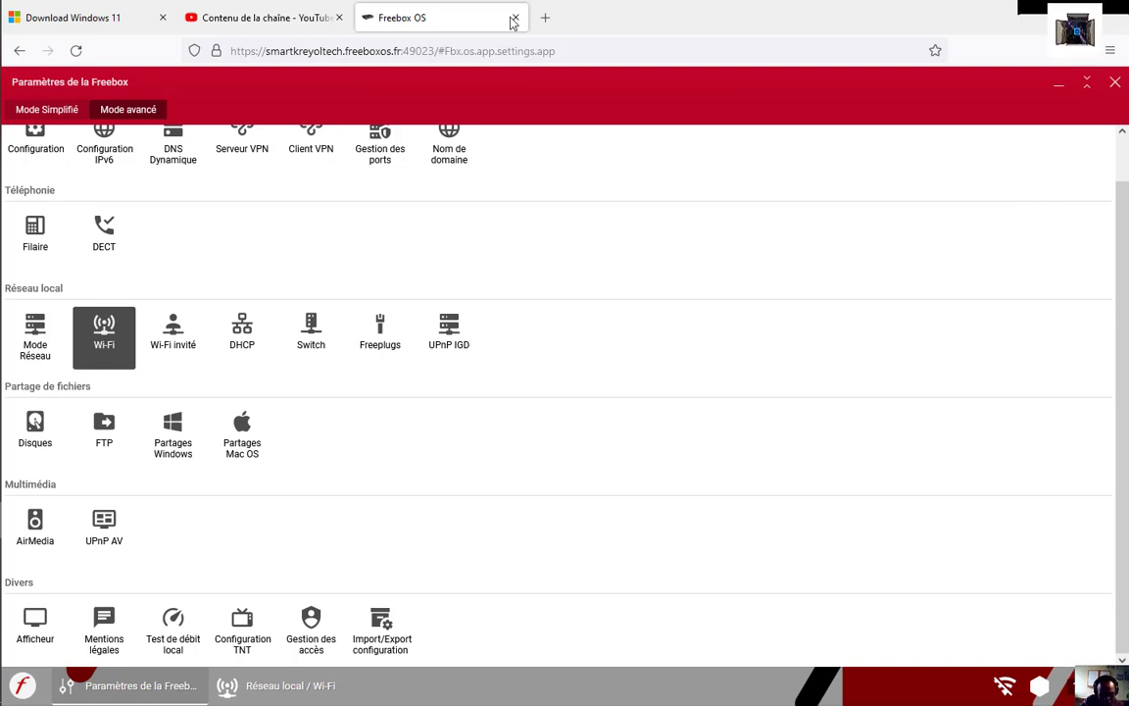
# Log out of Freebox OS and close its browser tab to return to the YouTube Studio upload
pyautogui.scroll(1, 928, 374)
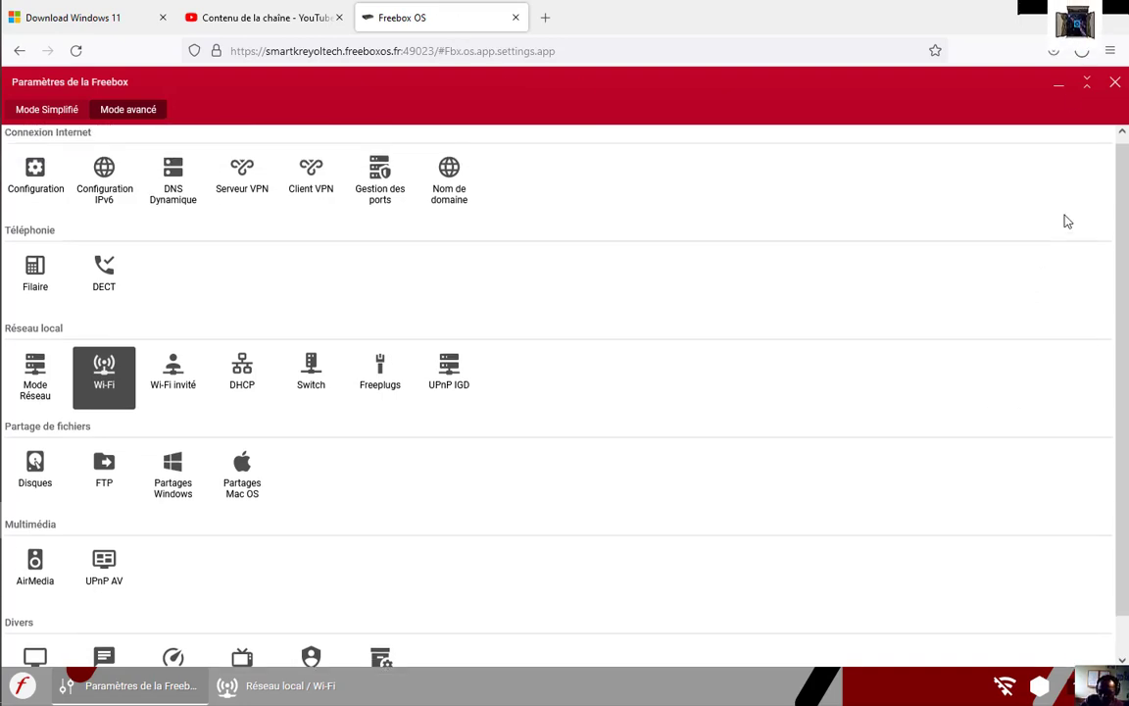
pyautogui.scroll(-1, 1050, 388)
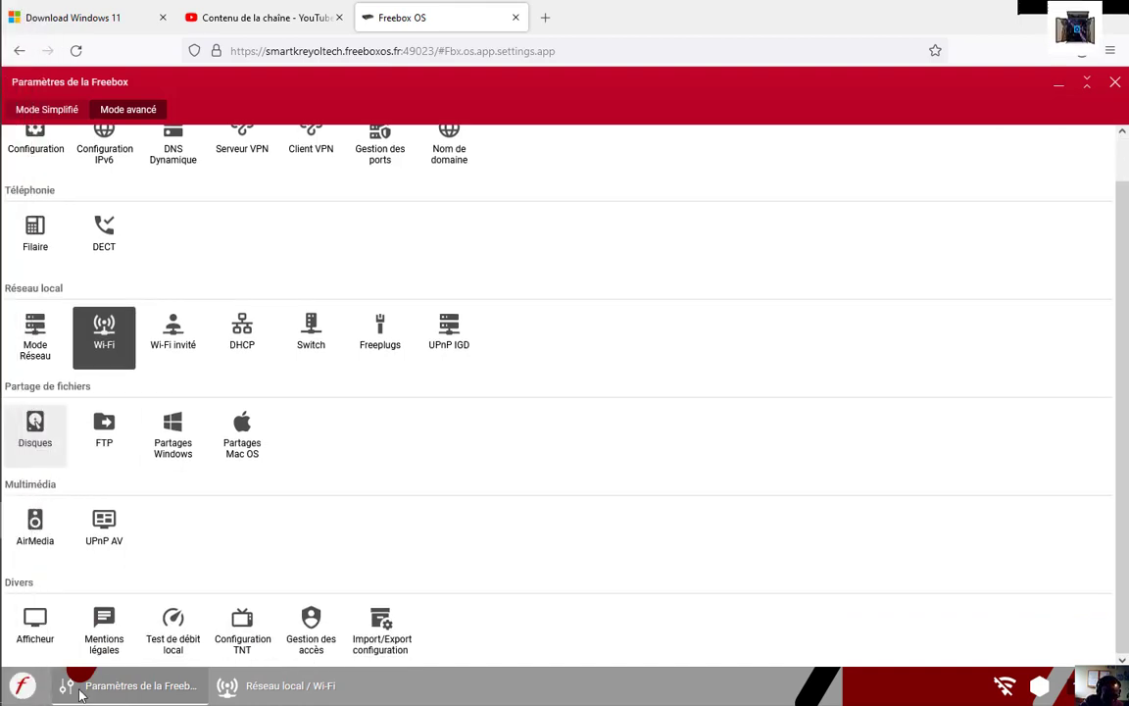
pyautogui.click(22, 689)
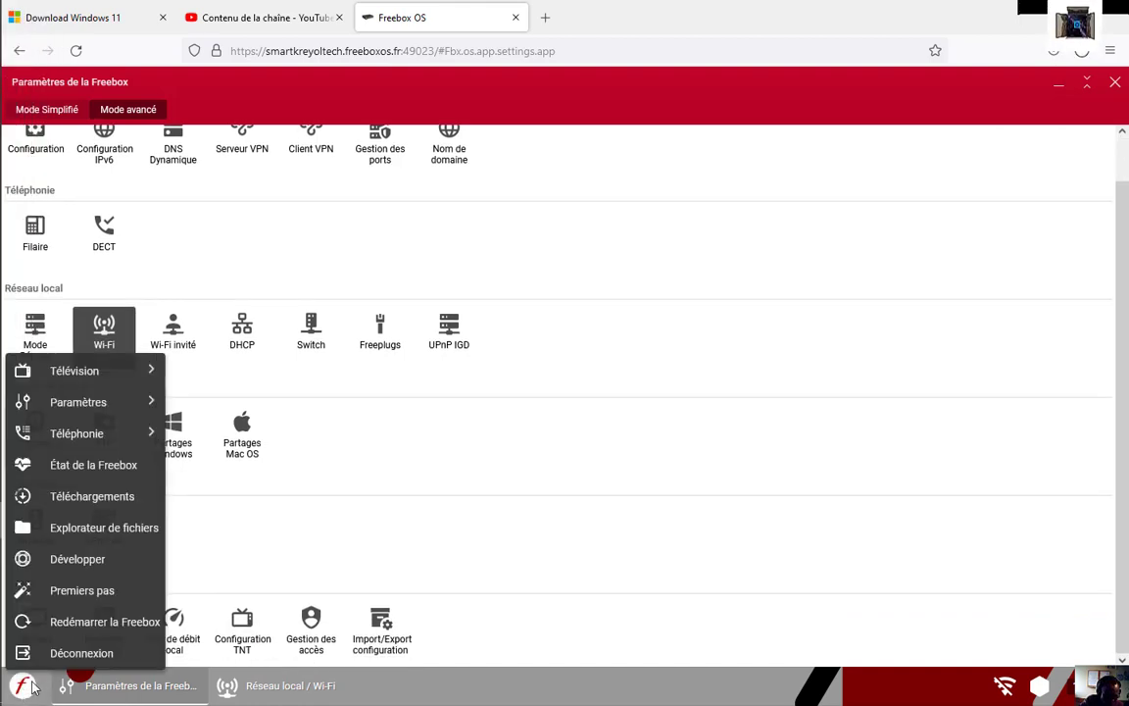
pyautogui.click(25, 656)
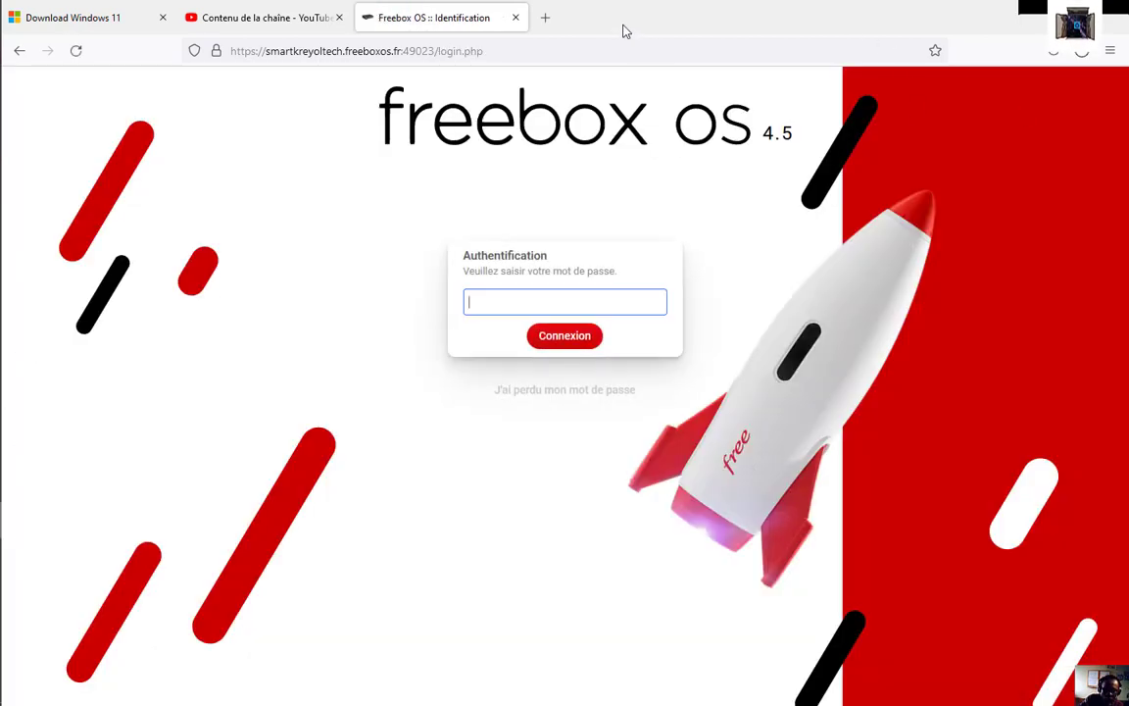
pyautogui.click(516, 17)
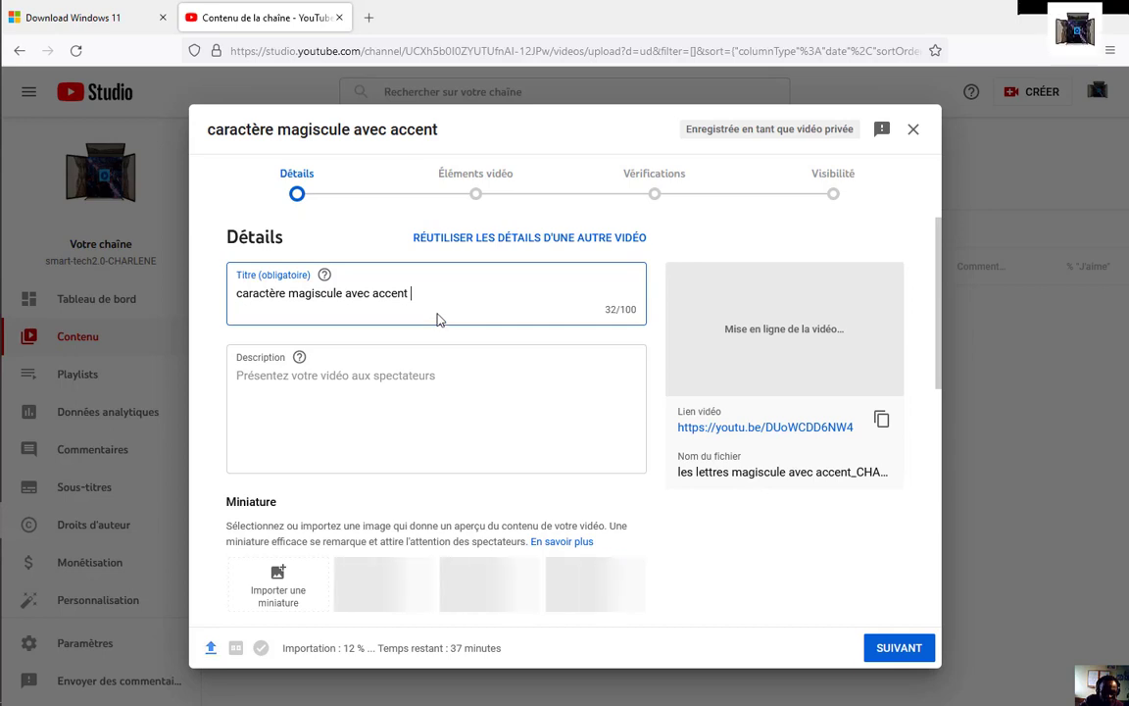
# Append "sur le clavier" to the video title and insert "voici comrnt obtenir" at its beginning
pyautogui.write('su')
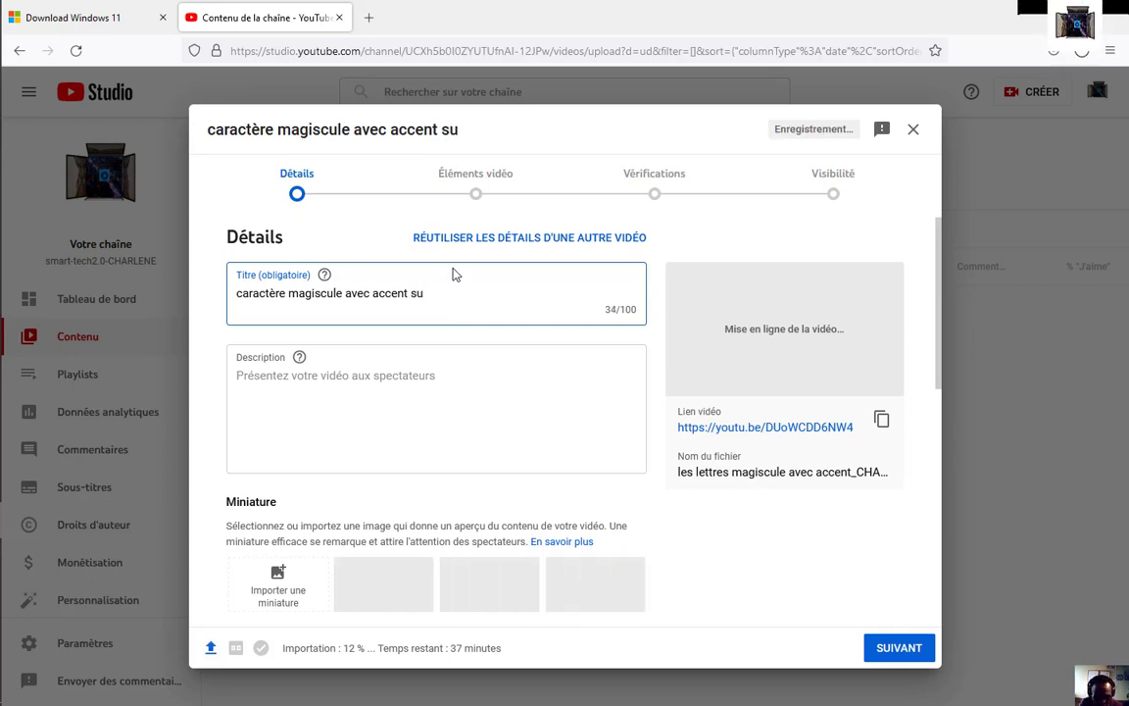
pyautogui.write('r le clavier')
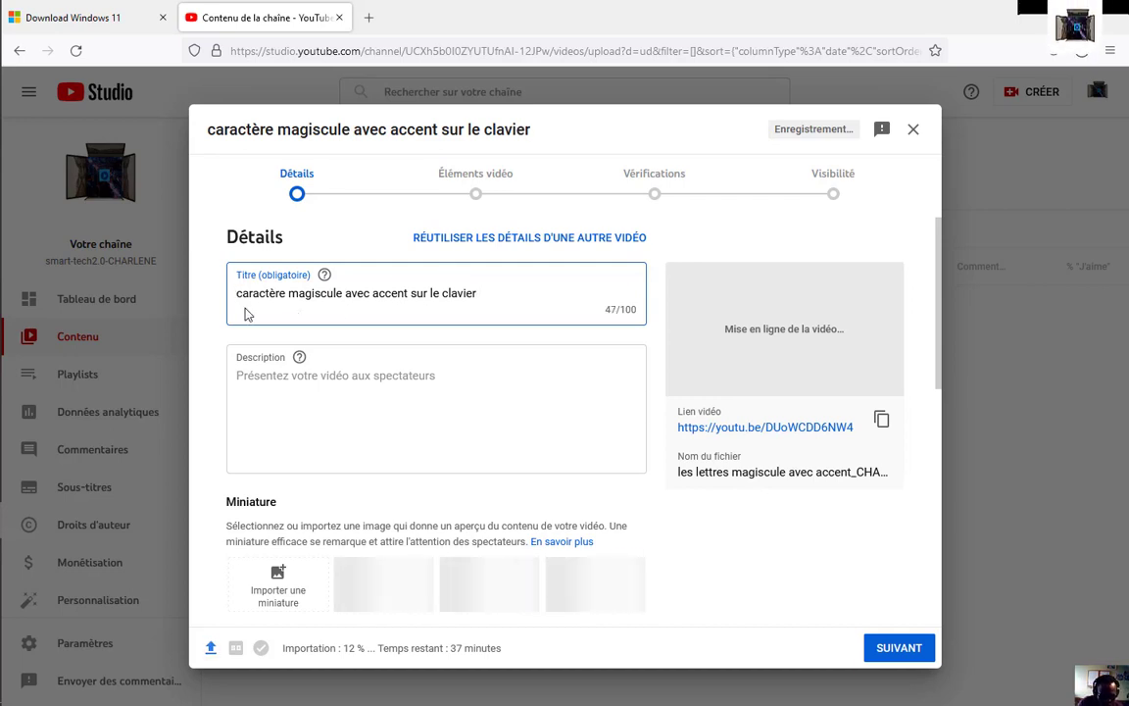
pyautogui.press('Home')
pyautogui.write('voici ')
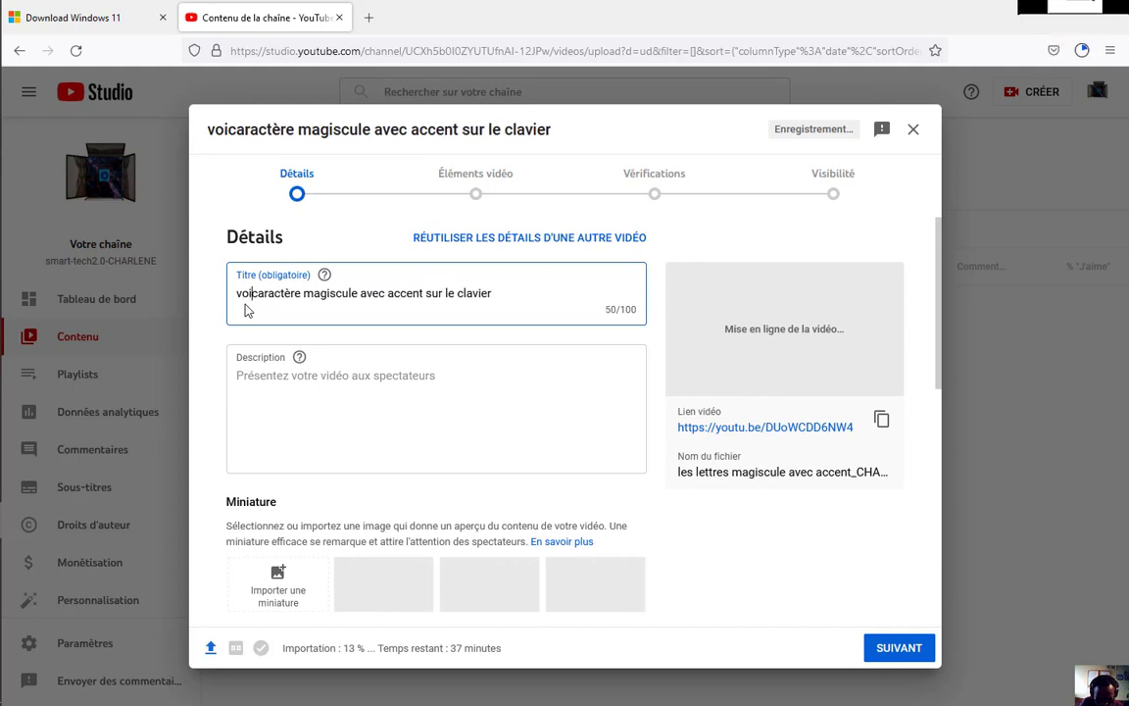
pyautogui.write('comrnt')
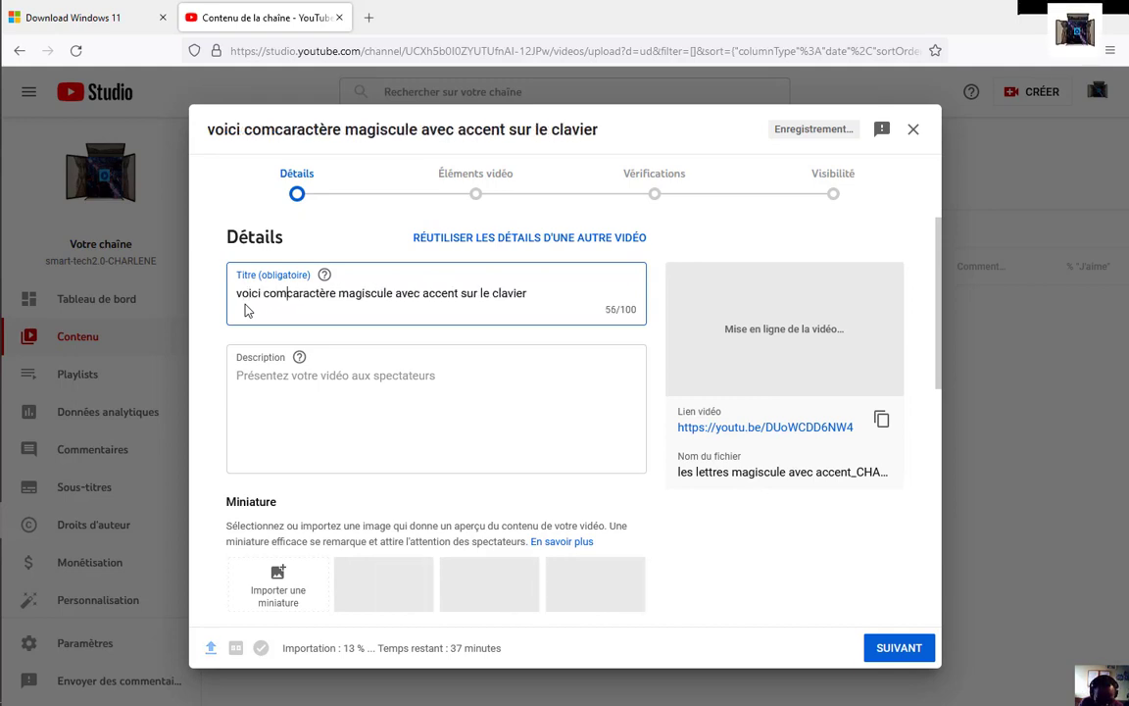
pyautogui.write(' o')
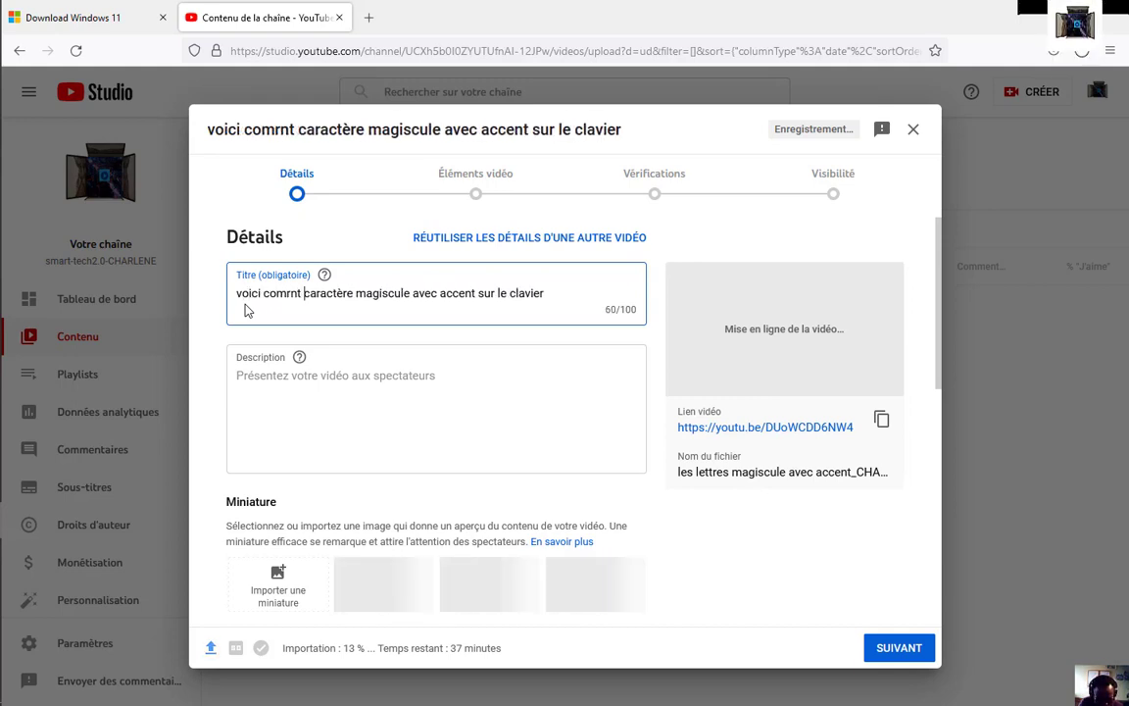
pyautogui.write('bteni')
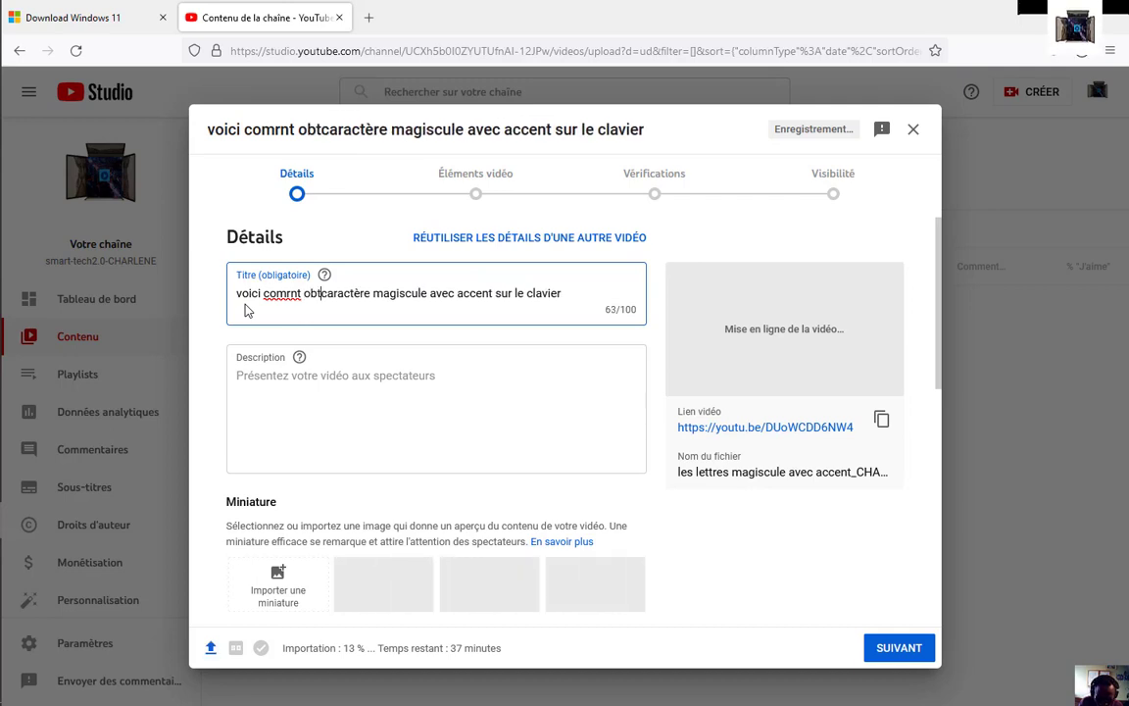
pyautogui.write('r')
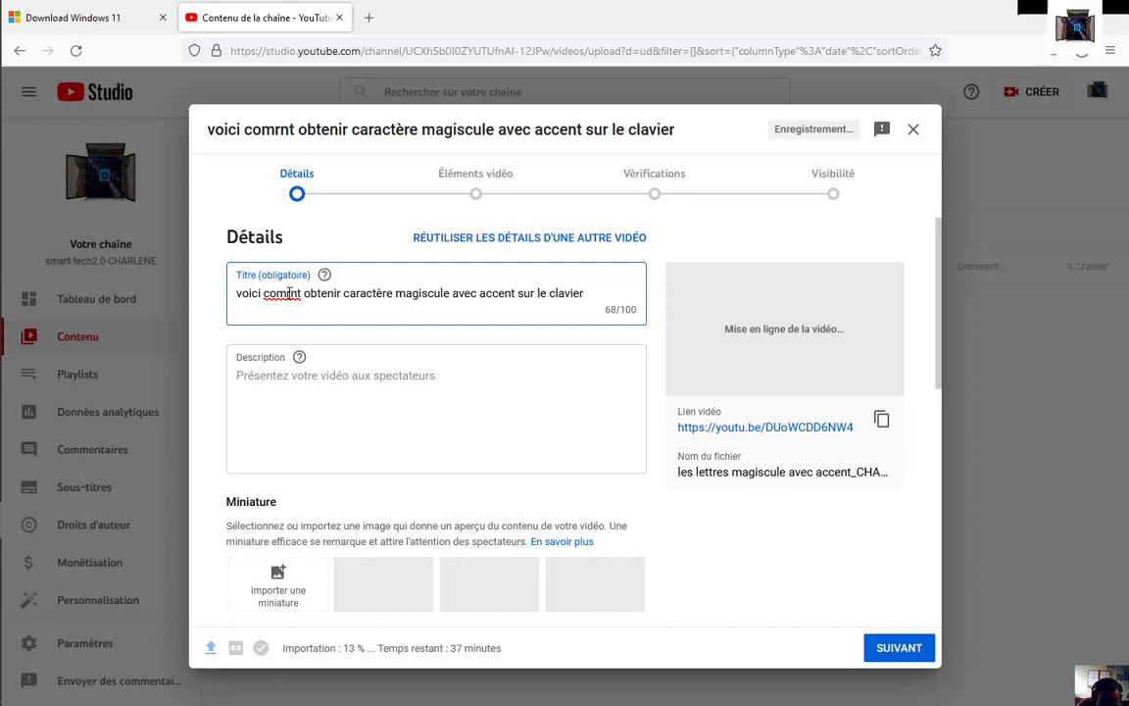
# Change "comrnt" to "coment" in the video title and insert "des" before "caractère"
pyautogui.click(291, 293)
pyautogui.press('BackSpace')
pyautogui.write('en')
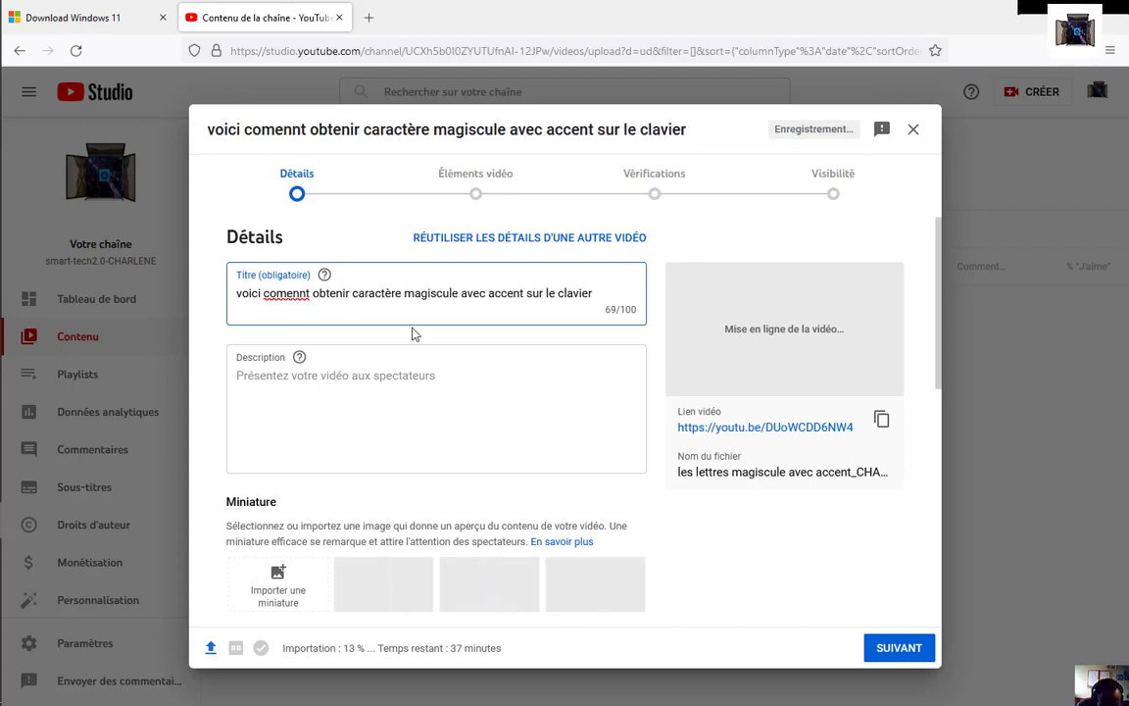
pyautogui.press('BackSpace')
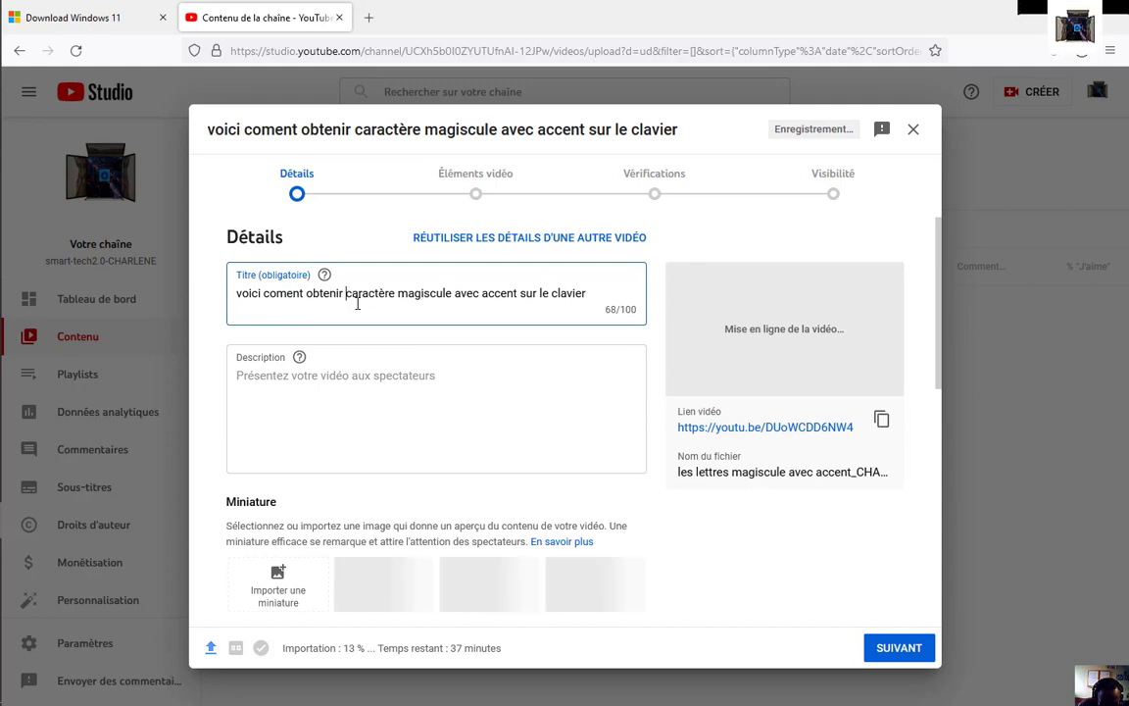
pyautogui.write('des')
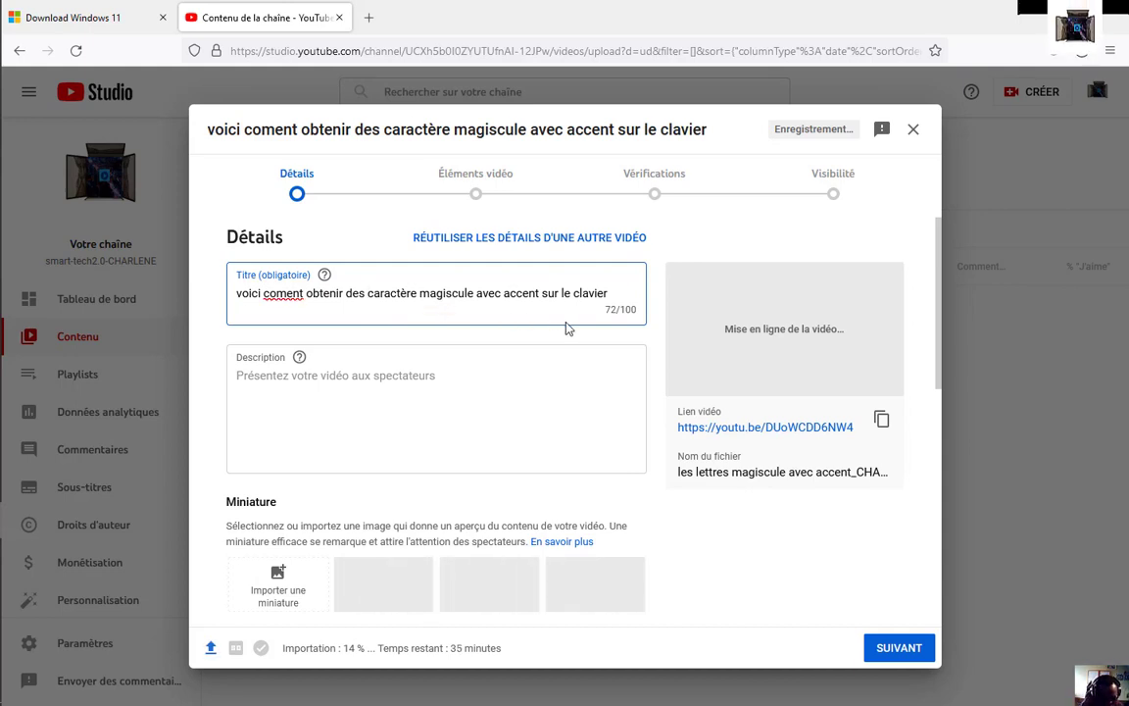
# Correct the misspelled "coment" to "comment" in the video title
pyautogui.rightClick(289, 293)
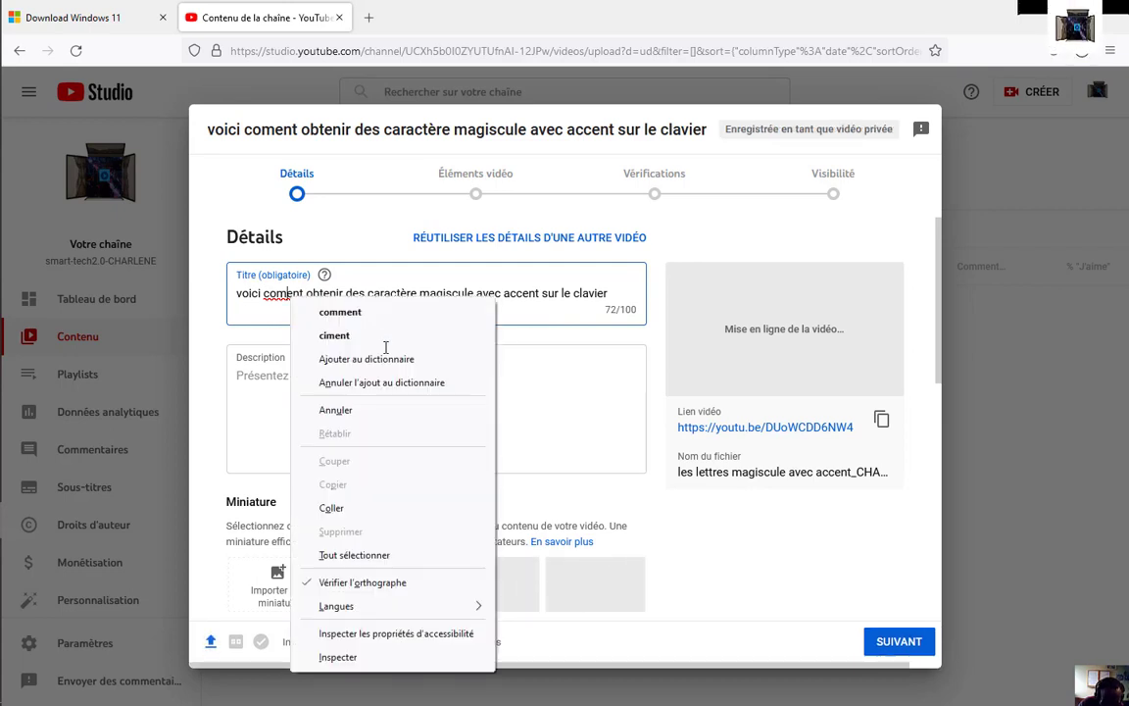
pyautogui.press('Escape')
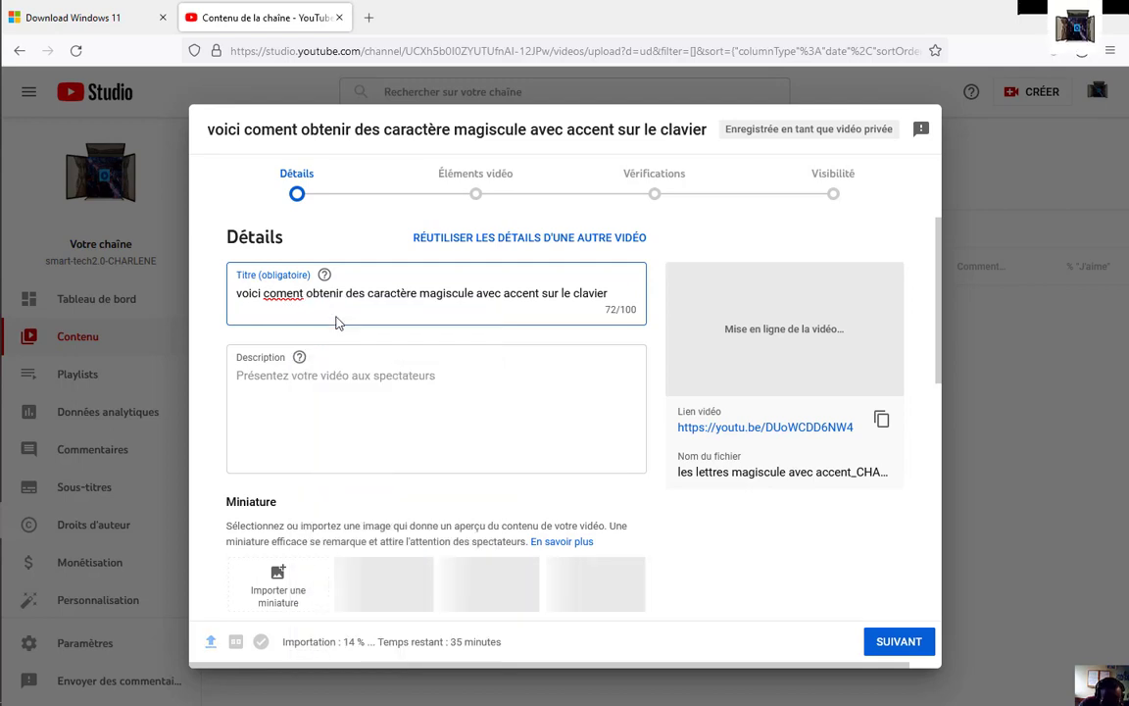
pyautogui.write('m')
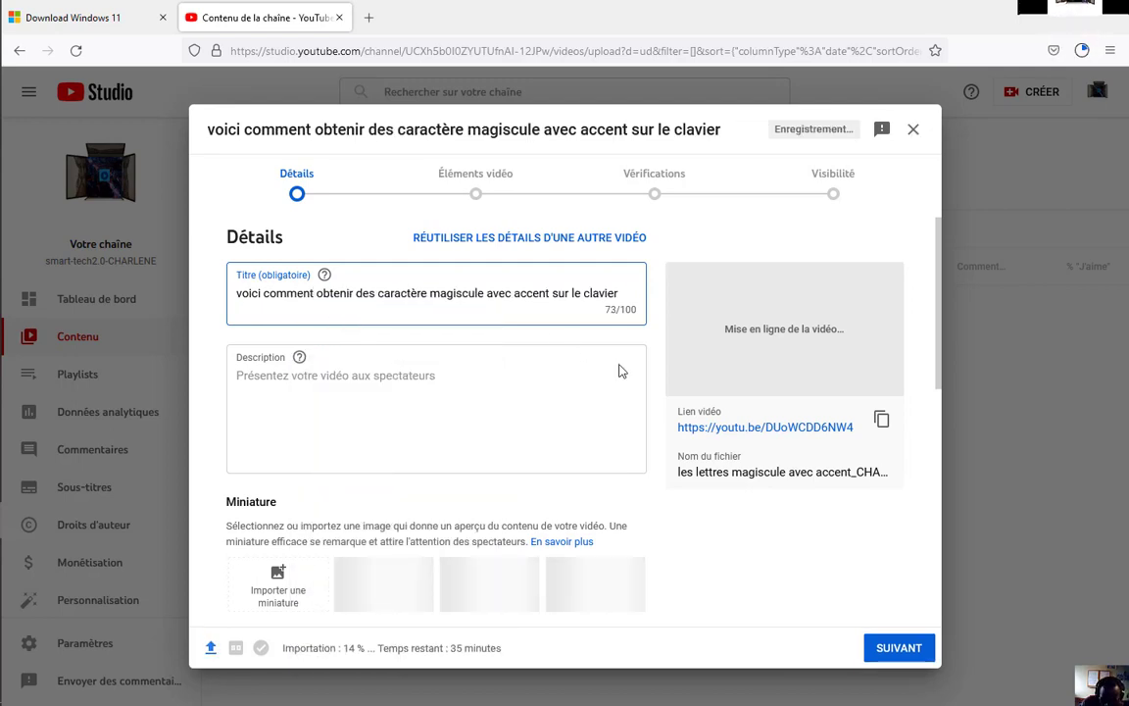
# Begin the video description with "dans cet vidéo vous allez voir comment obtenir les caractères su"
pyautogui.click(383, 375)
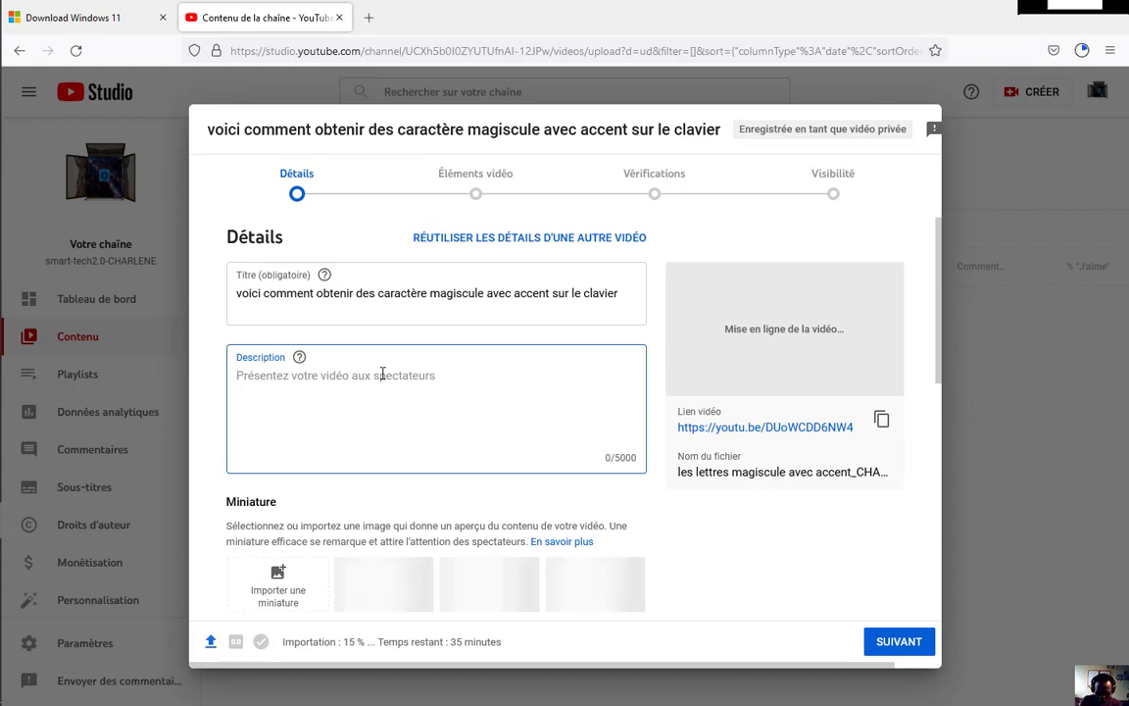
pyautogui.write('da')
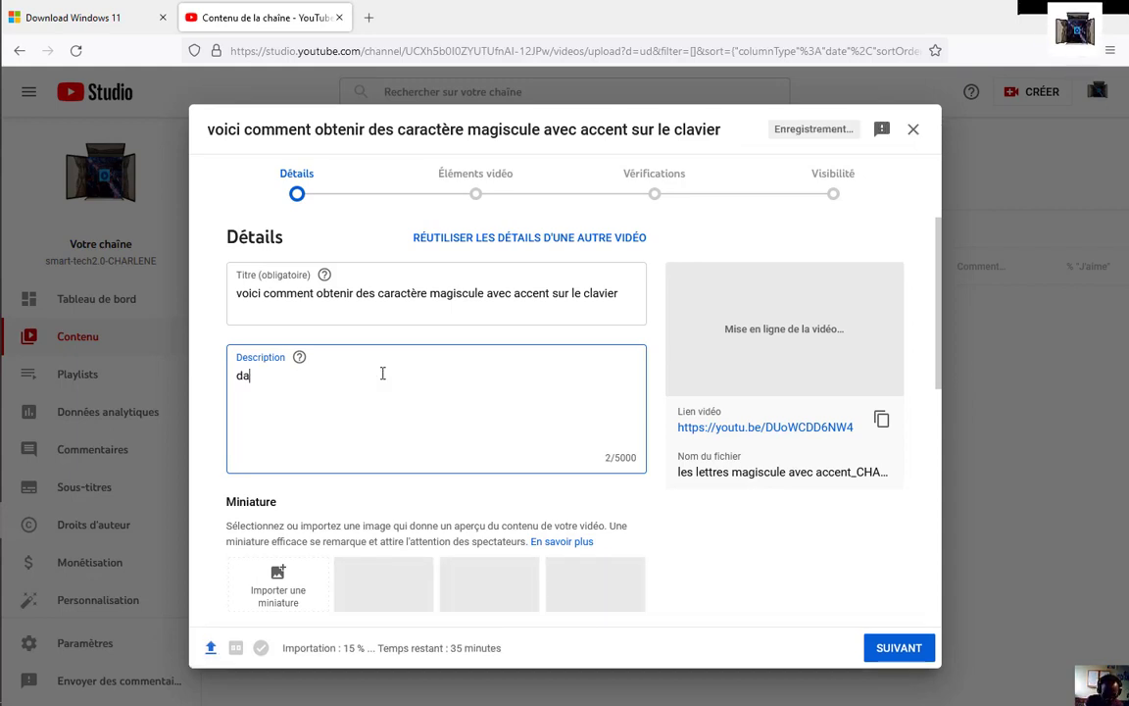
pyautogui.write('ns ')
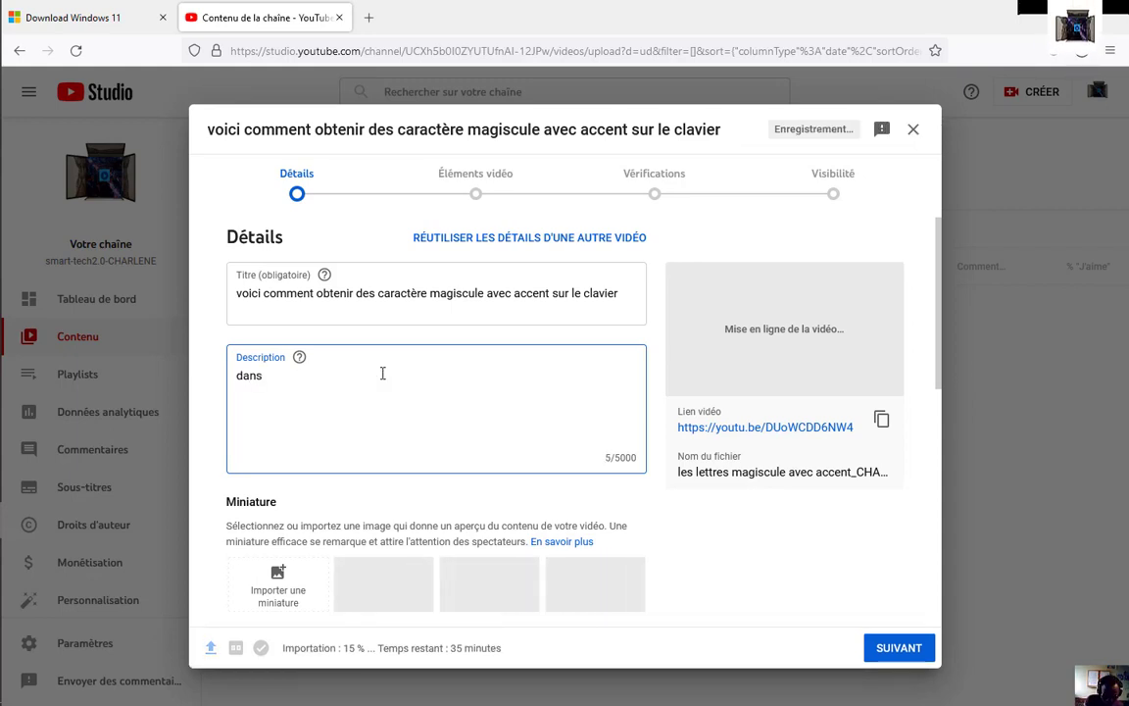
pyautogui.write('cet v')
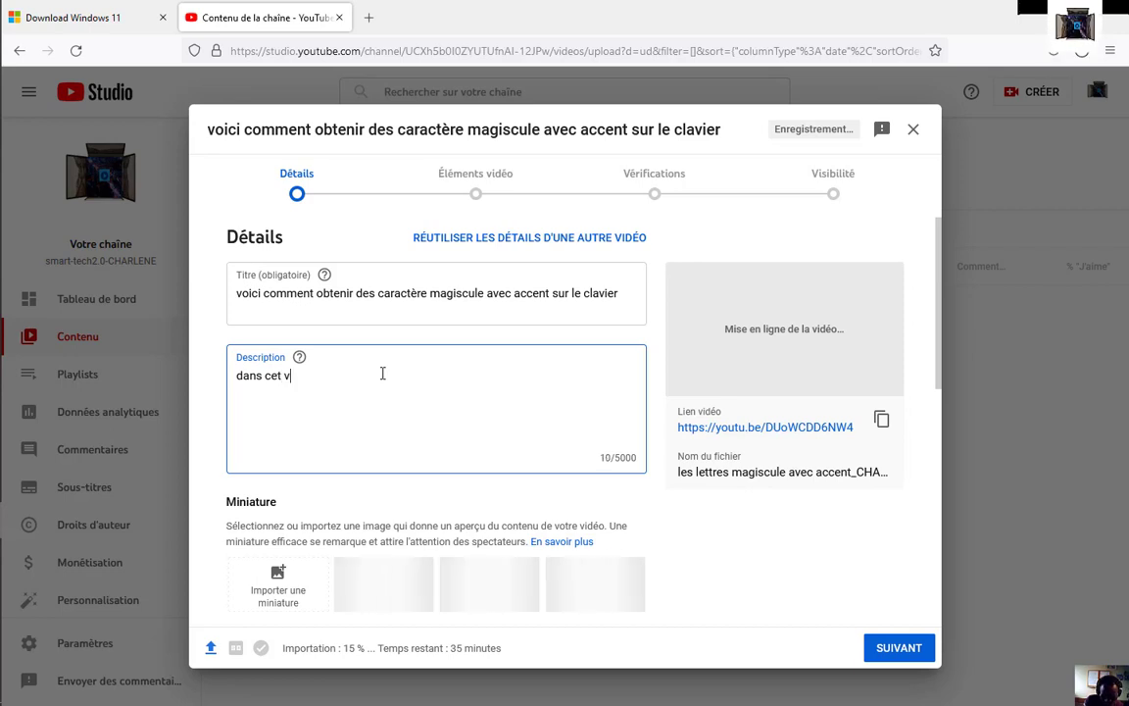
pyautogui.write('idéo')
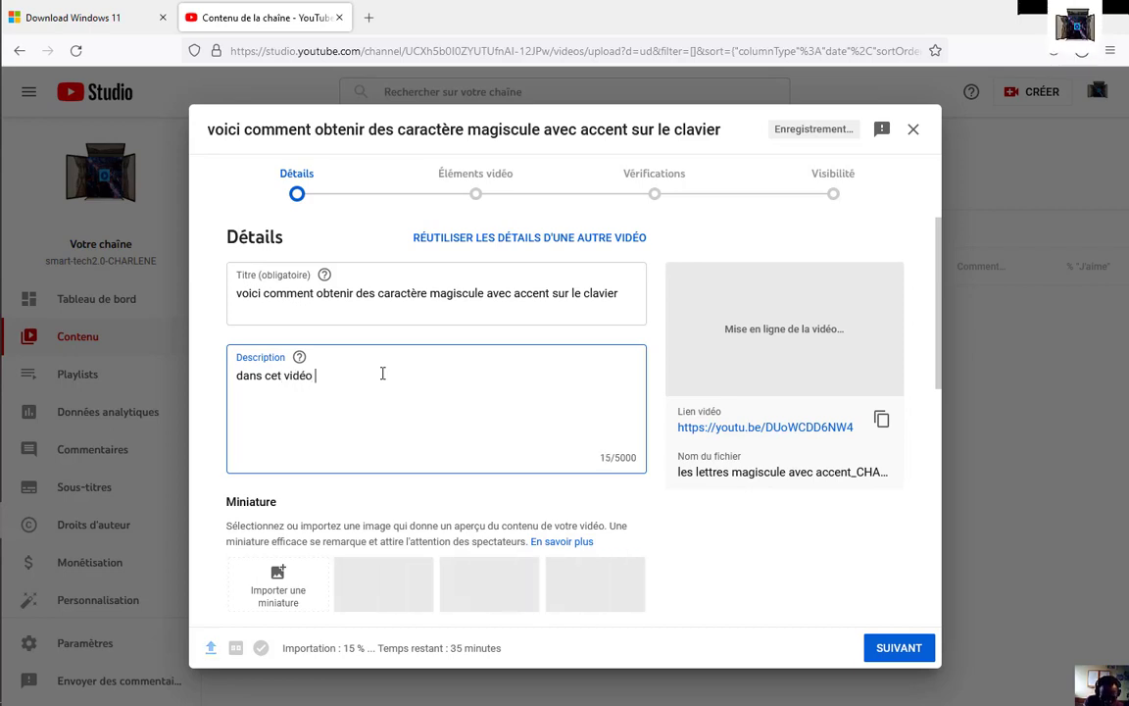
pyautogui.write(' vous')
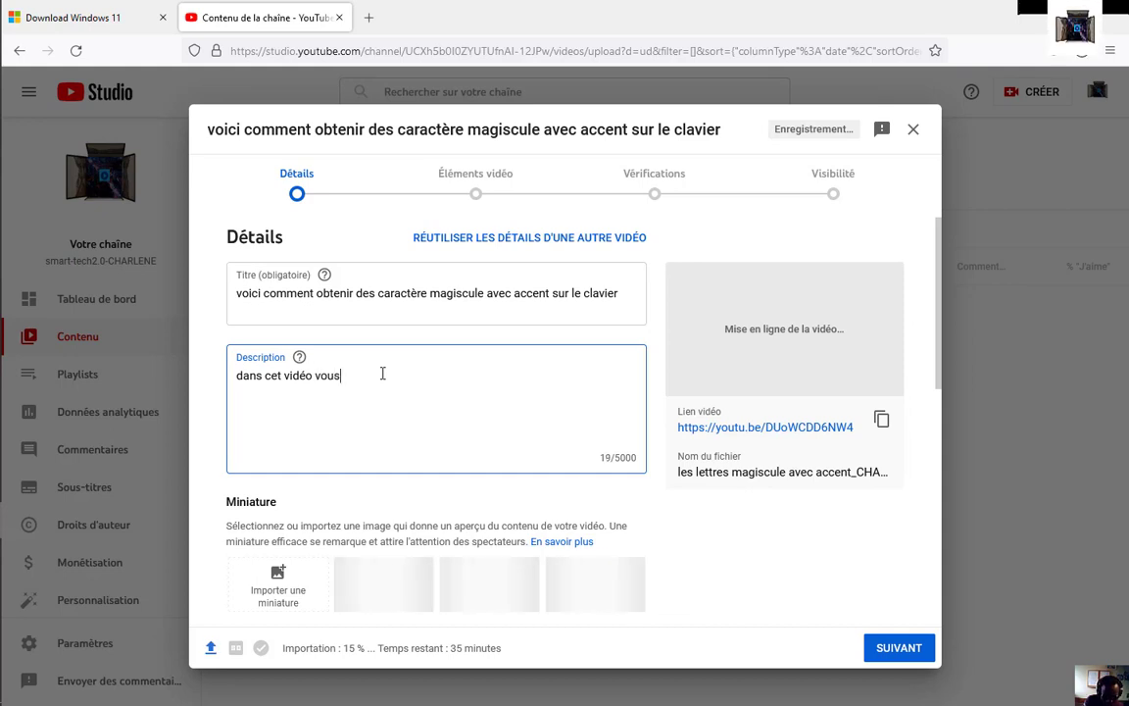
pyautogui.write(' allez voir com')
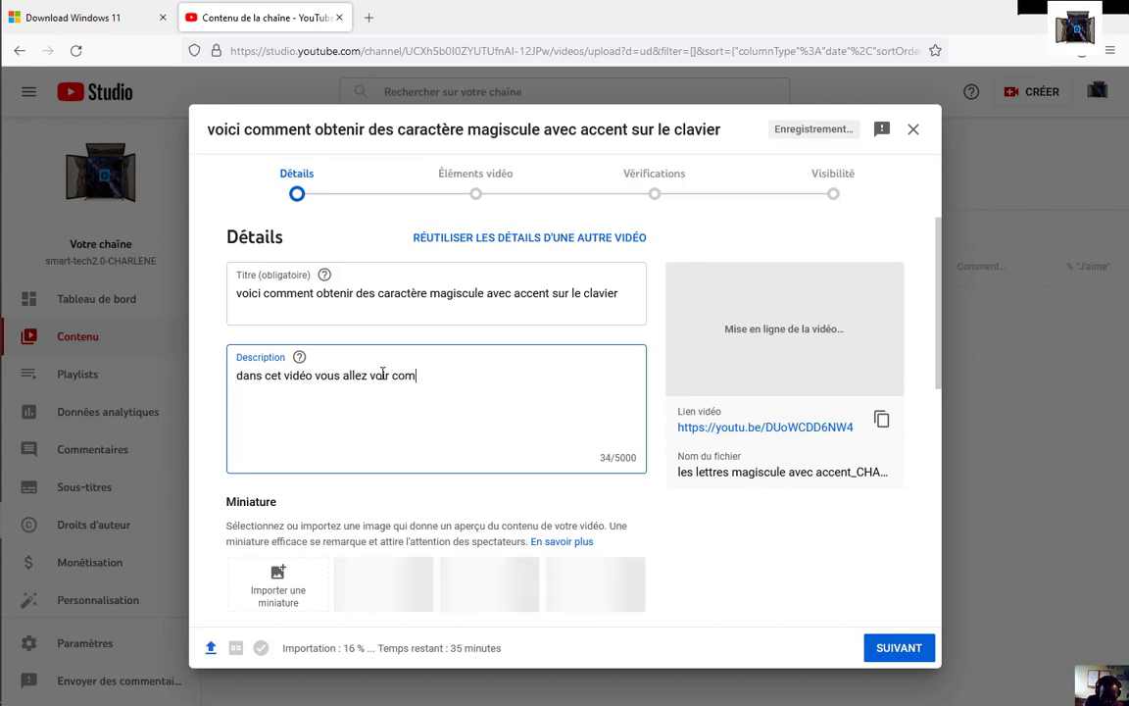
pyautogui.write('ment obtenir ')
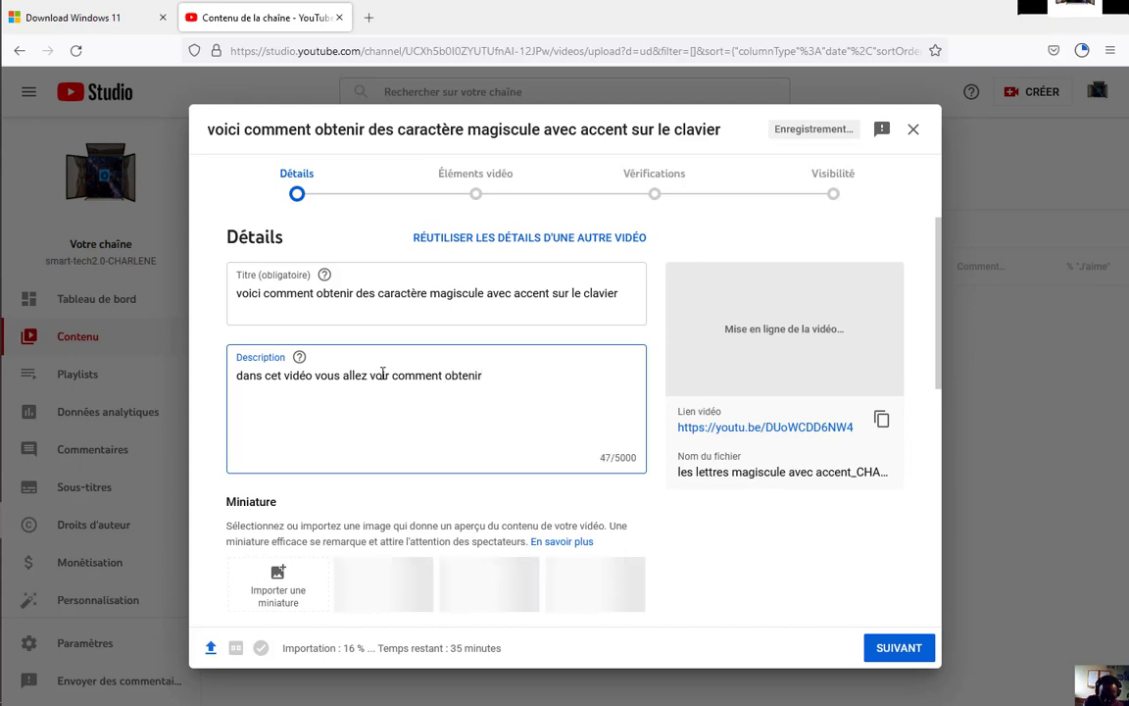
pyautogui.write('les carre')
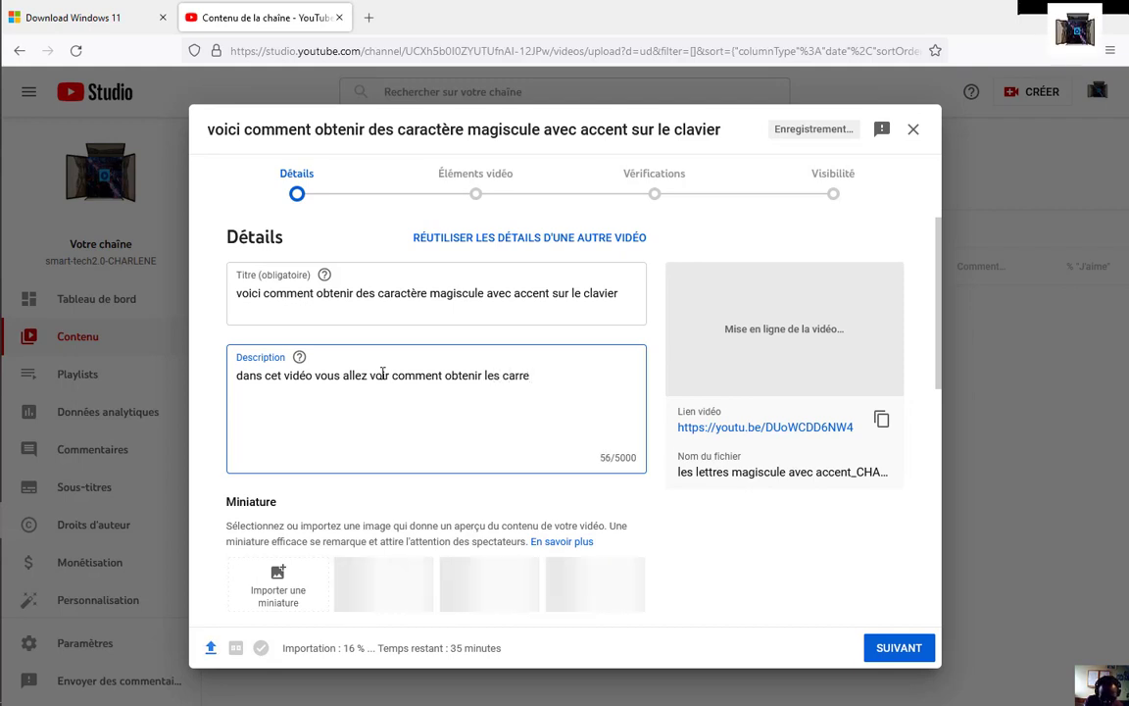
pyautogui.press('BackSpace')
pyautogui.press('BackSpace')
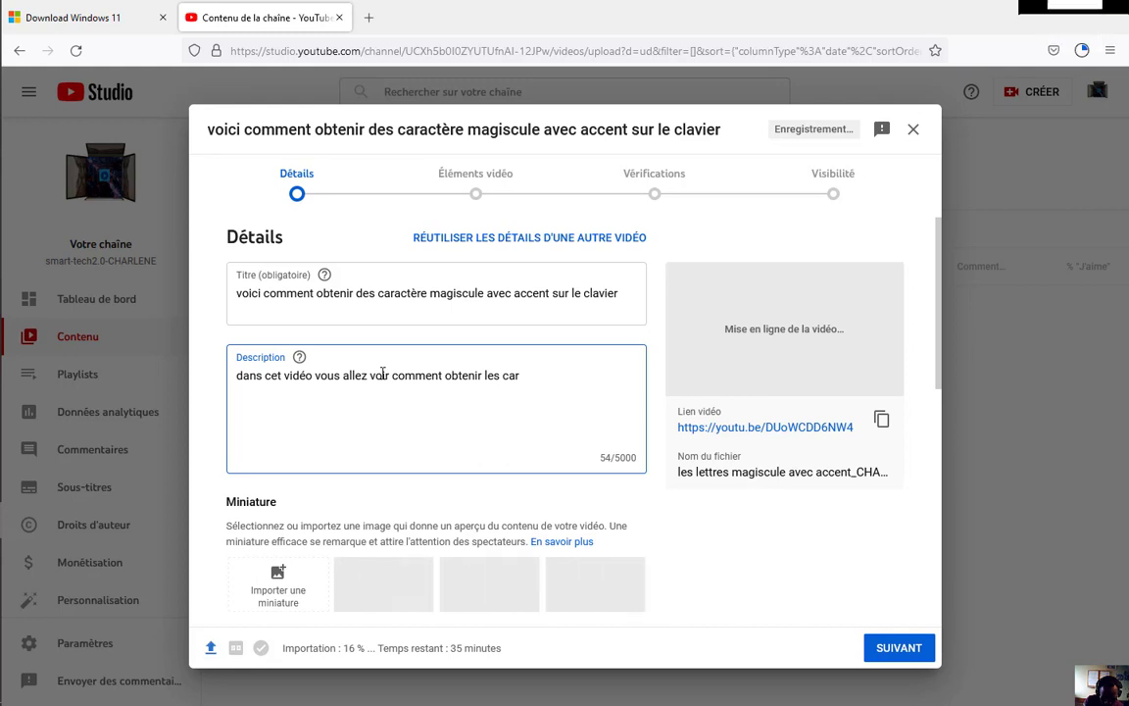
pyautogui.write('actères ')
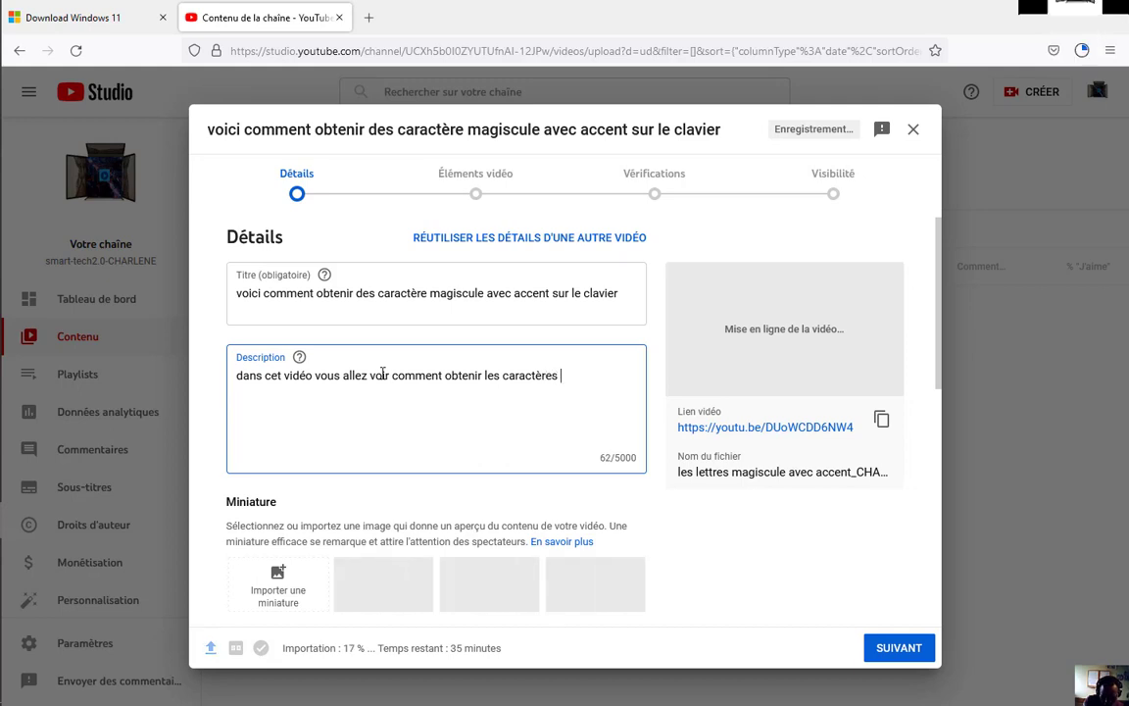
pyautogui.write('su')
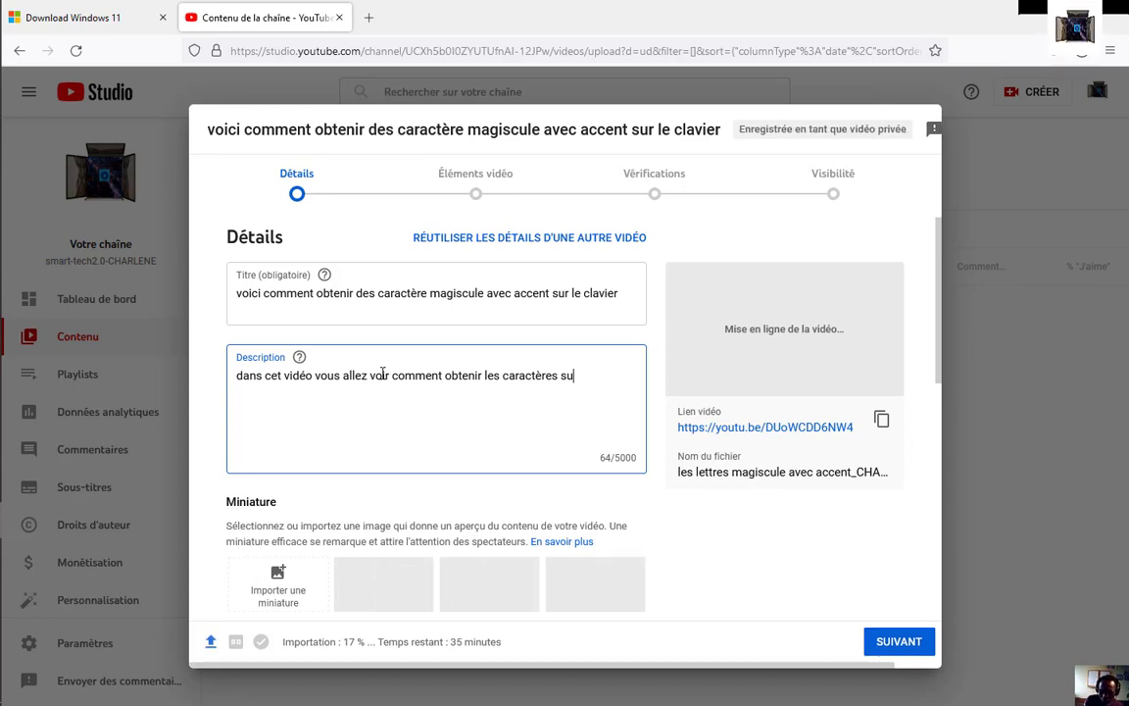
# Replace the word before "magiscule" in the video title with "LETRES"
pyautogui.press('BackSpace')
pyautogui.press('BackSpace')
pyautogui.press('BackSpace')
pyautogui.press('BackSpace')
pyautogui.press('BackSpace')
pyautogui.press('BackSpace')
pyautogui.press('BackSpace')
pyautogui.press('BackSpace')
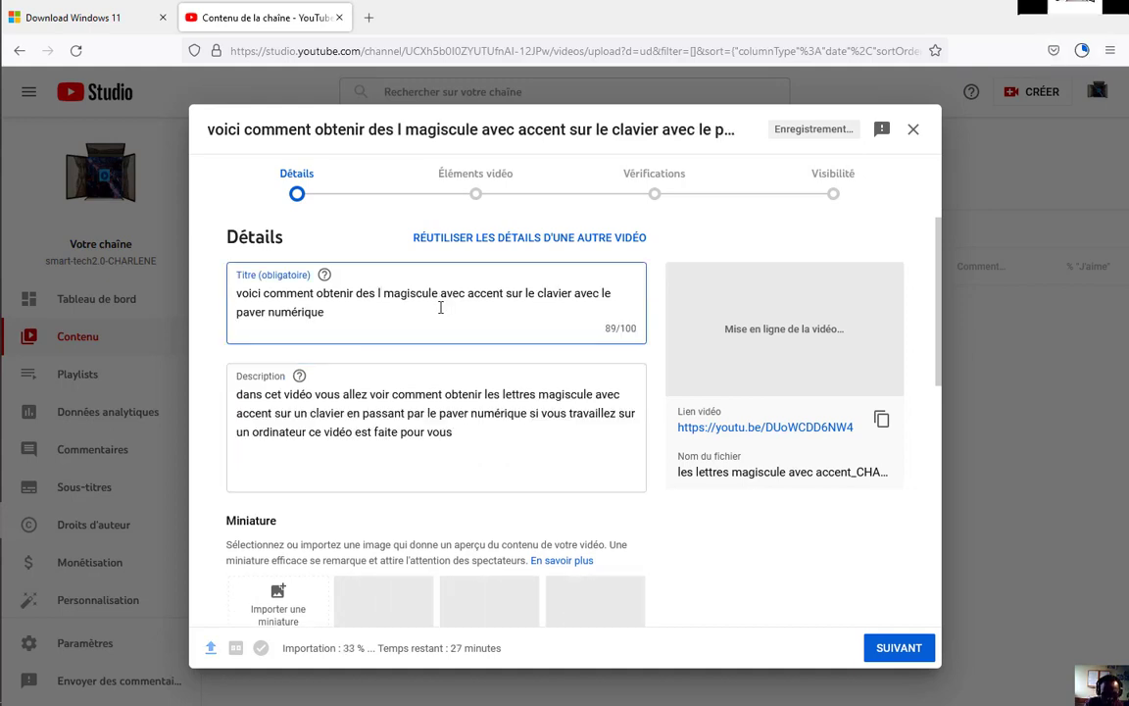
pyautogui.press('BackSpace')
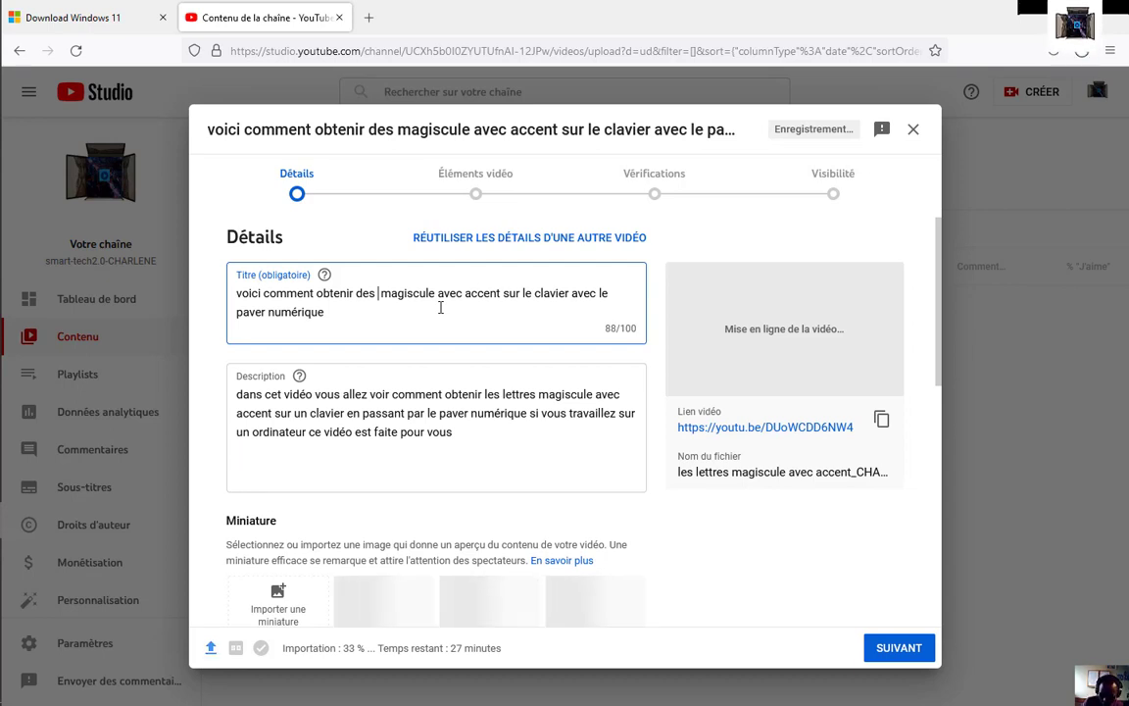
pyautogui.write('LE')
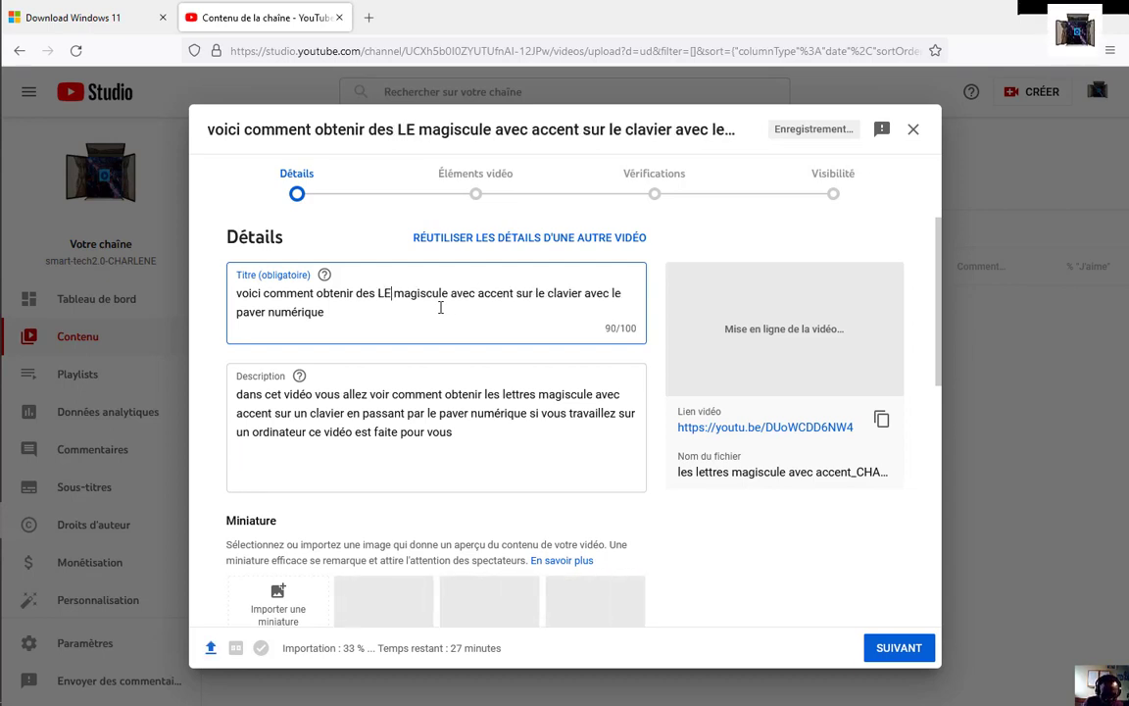
pyautogui.write('TRE')
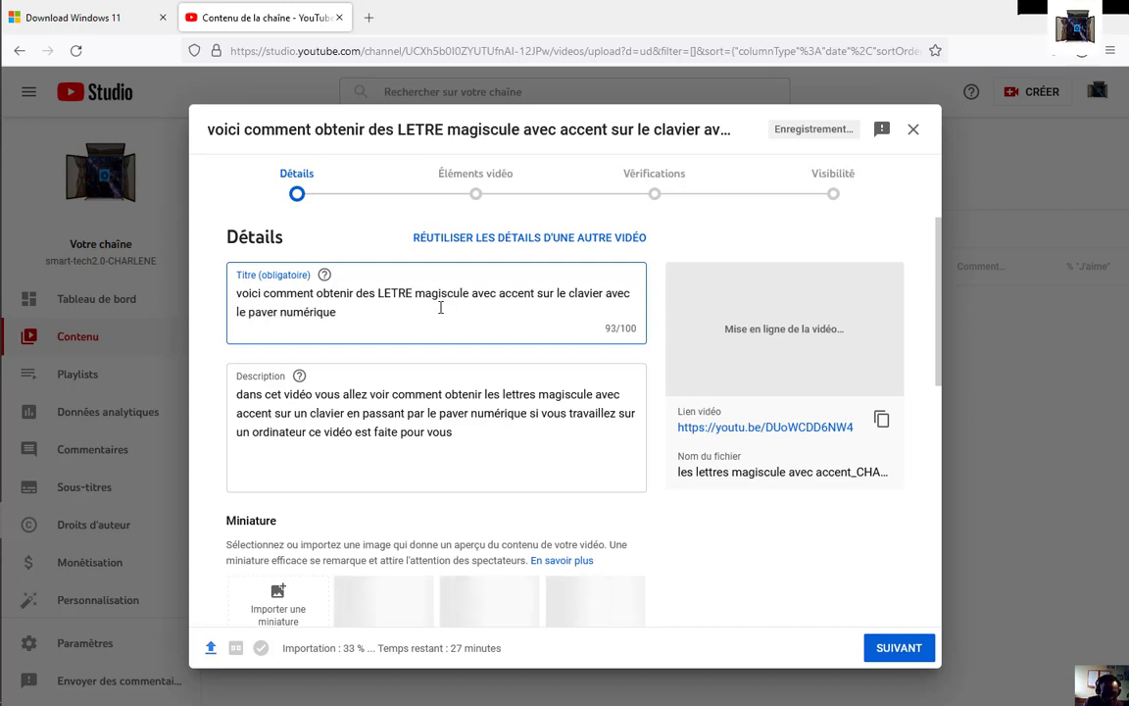
pyautogui.write('S')
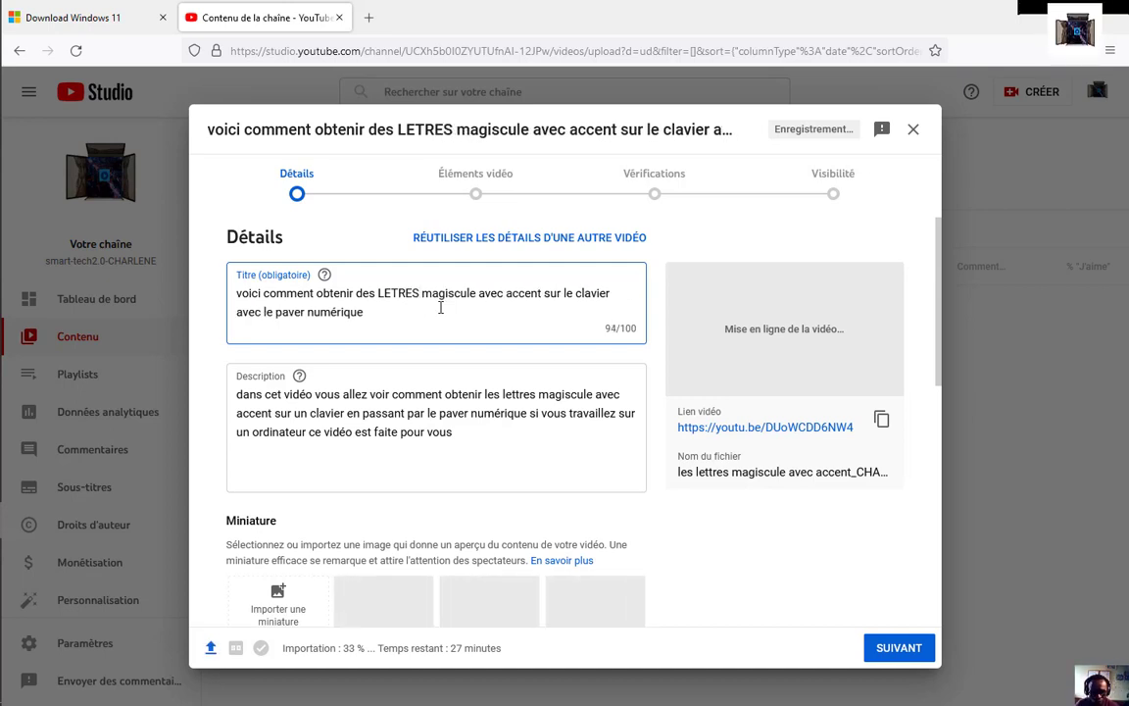
# Correct "LETRES" to "LETTRES" in the video title
pyautogui.press('Right')
pyautogui.press('Right')
pyautogui.press('Right')
pyautogui.press('Right')
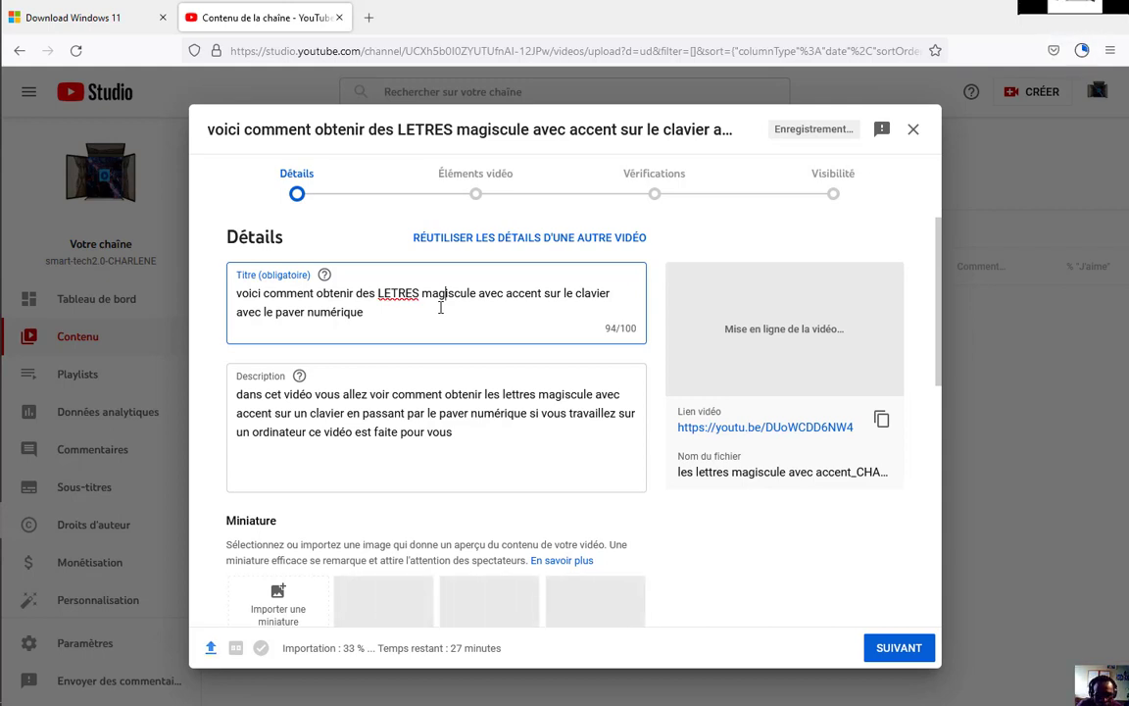
pyautogui.press('Left')
pyautogui.press('Left')
pyautogui.press('Left')
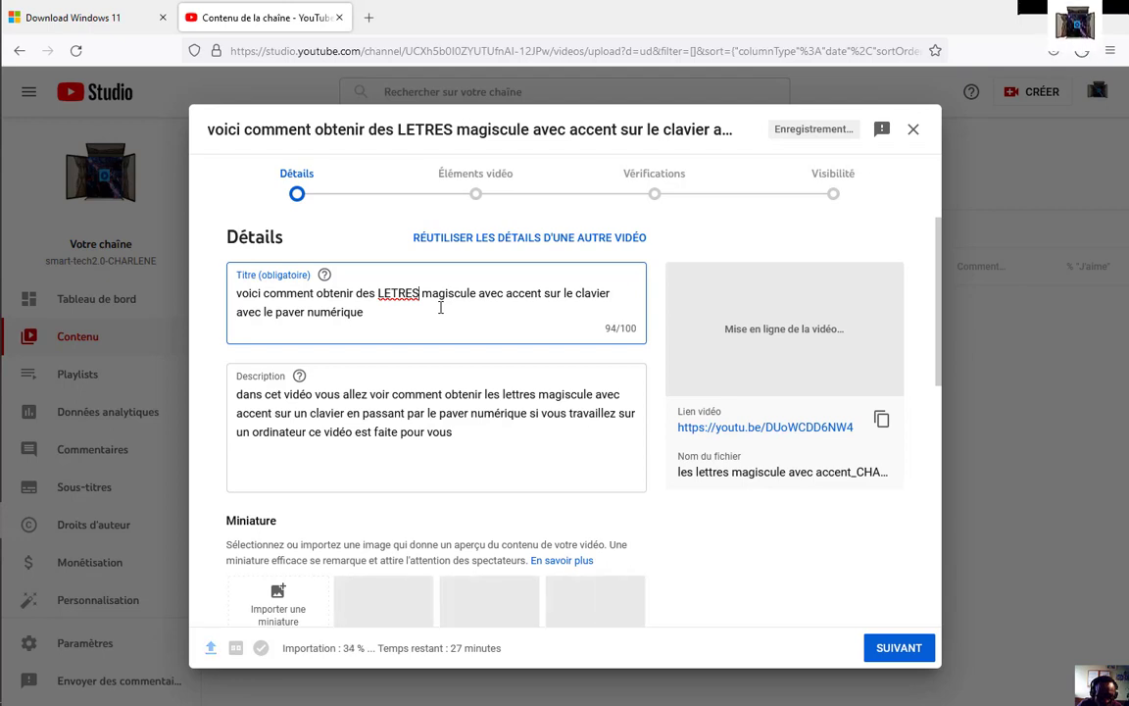
pyautogui.press('Left')
pyautogui.press('Left')
pyautogui.press('Left')
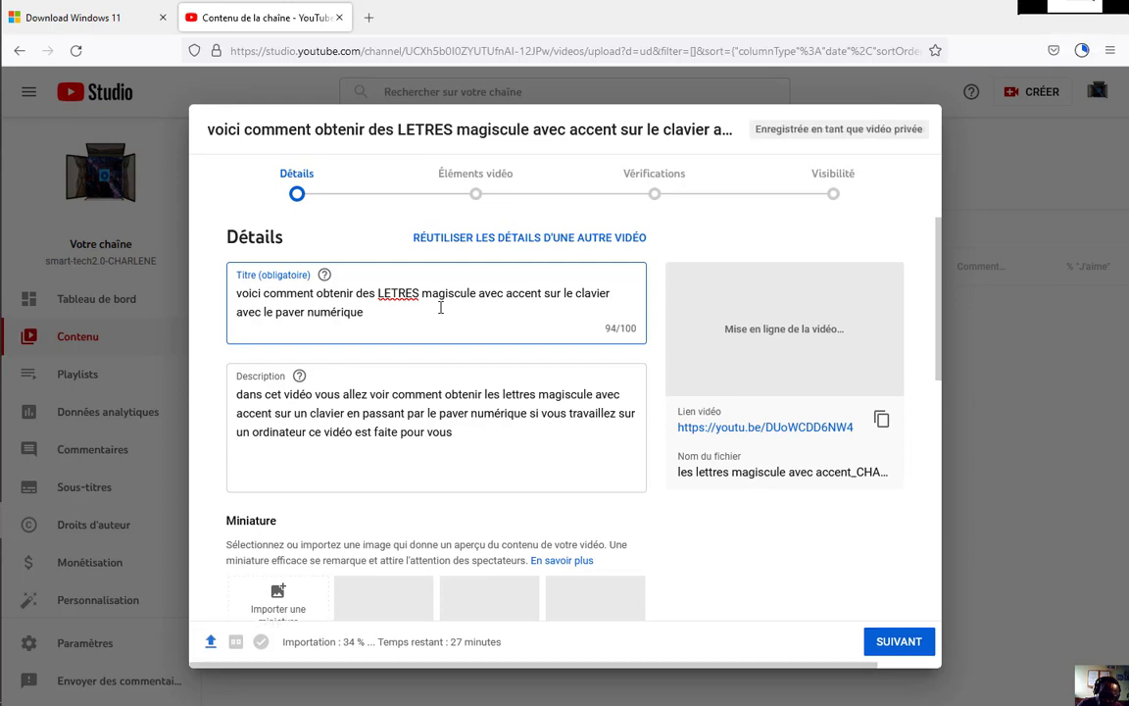
pyautogui.write('T')
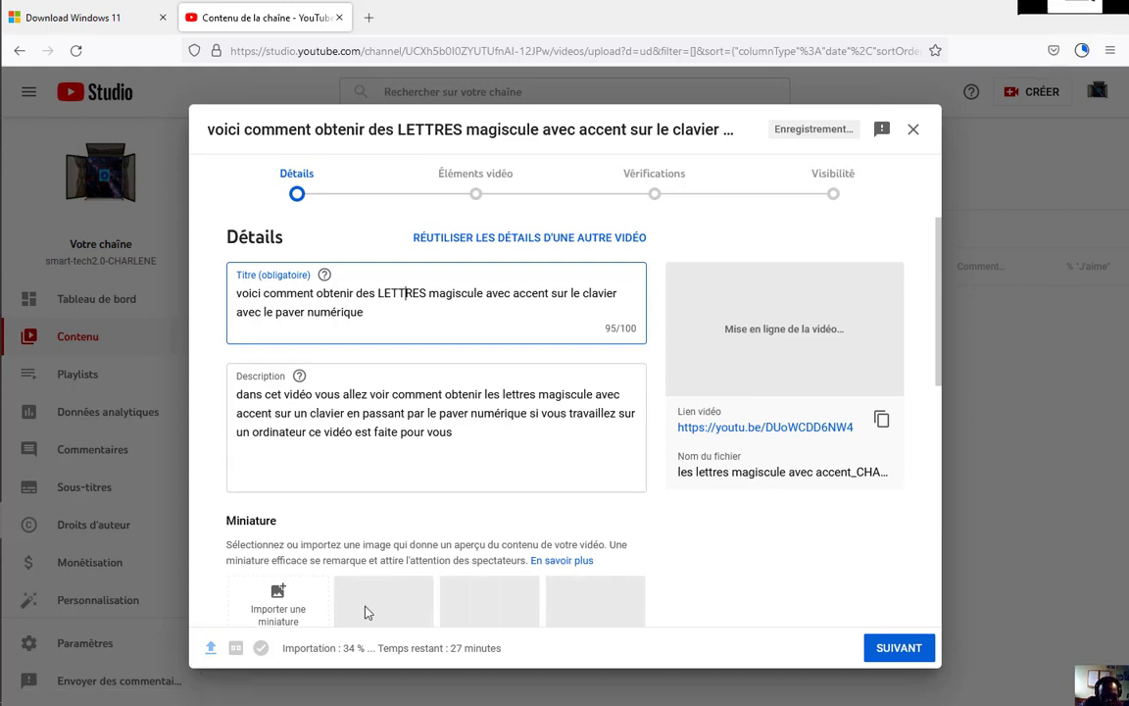
# Look through the channel's available playlists for this video and close the list without selecting one
pyautogui.scroll(-3, 373, 613)
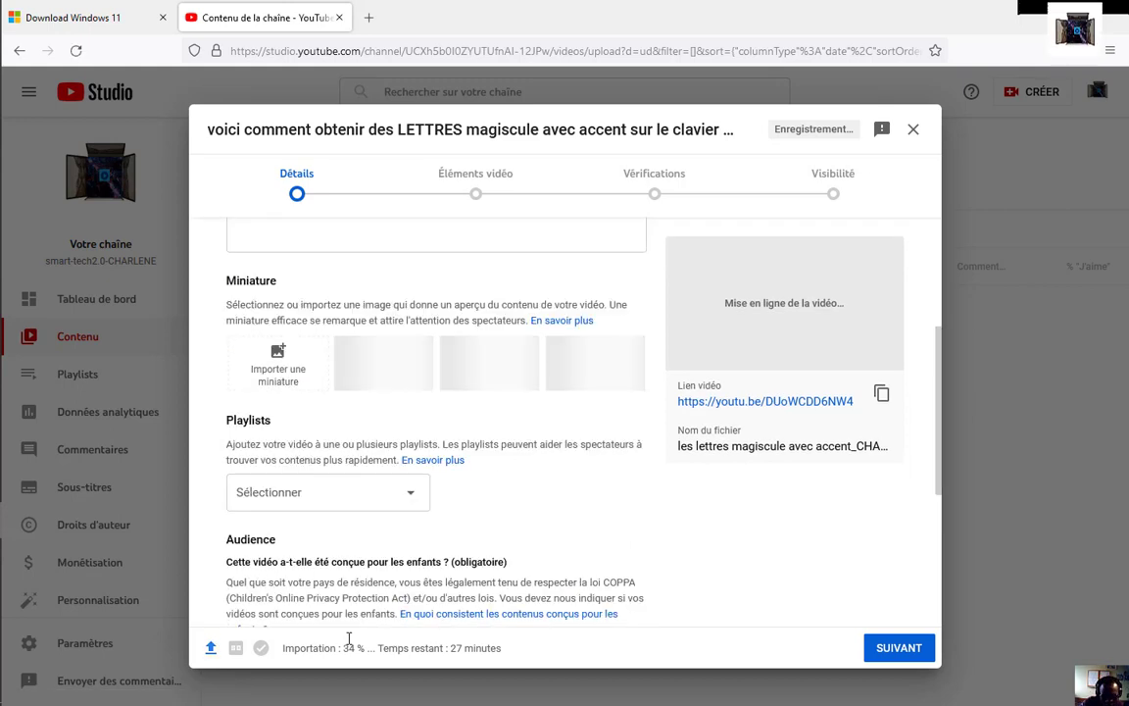
pyautogui.click(402, 503)
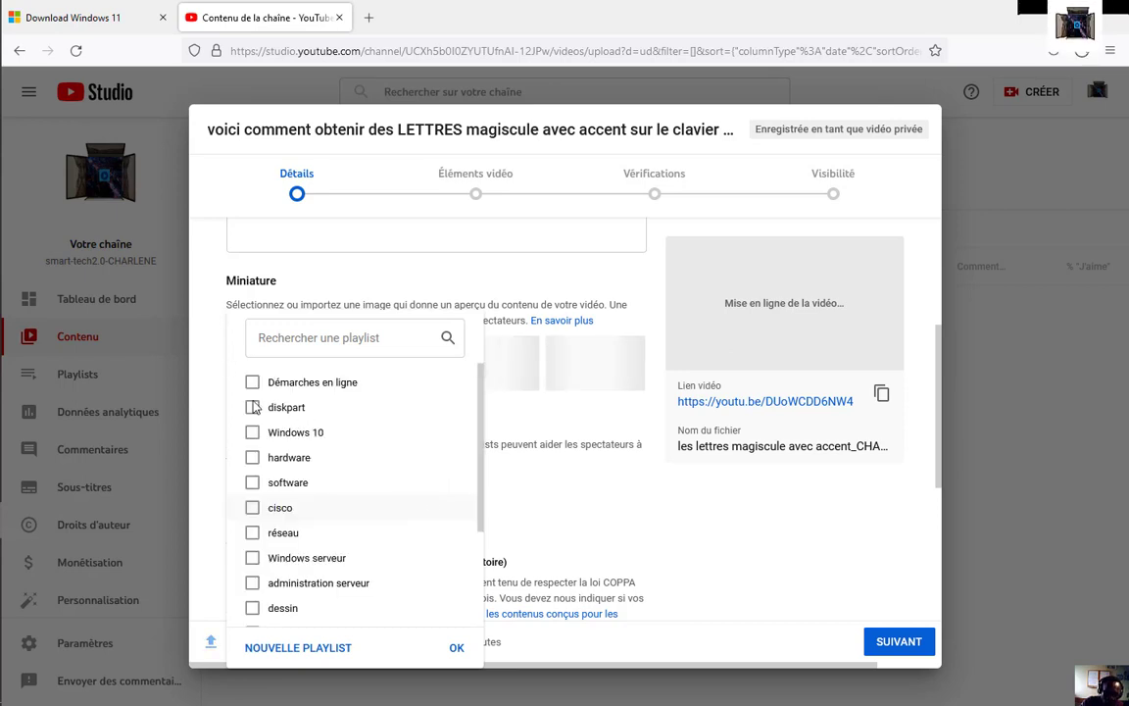
pyautogui.scroll(-2, 263, 500)
pyautogui.scroll(-1, 265, 510)
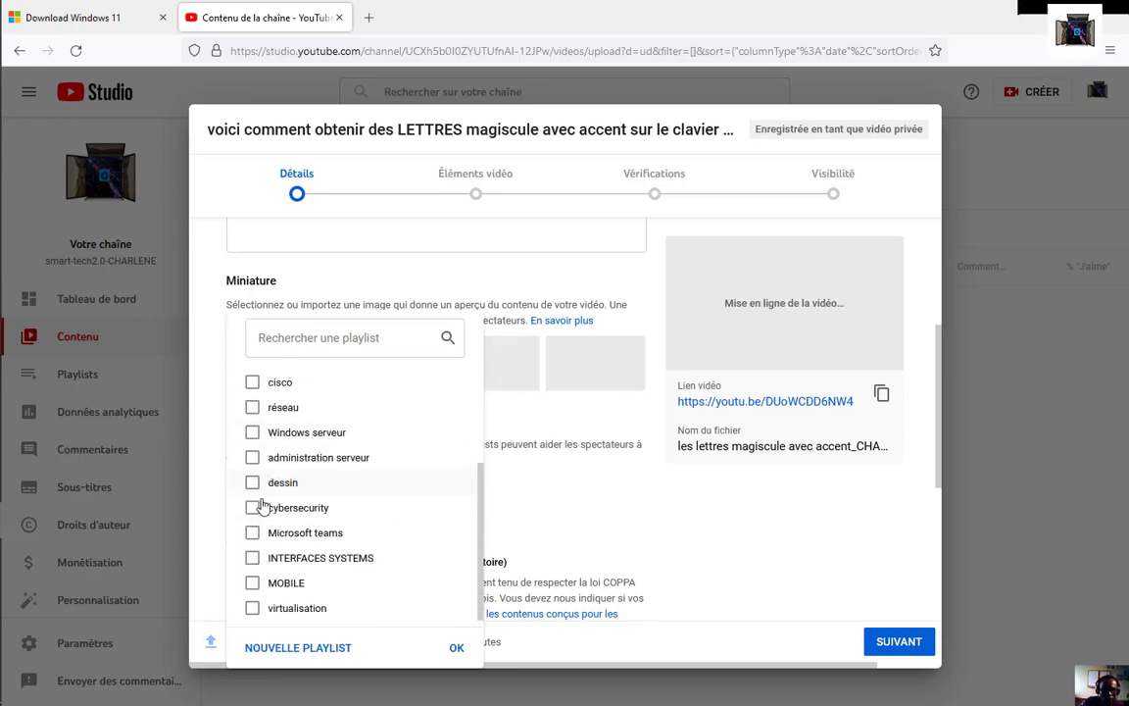
pyautogui.scroll(3, 275, 524)
pyautogui.scroll(-3, 273, 532)
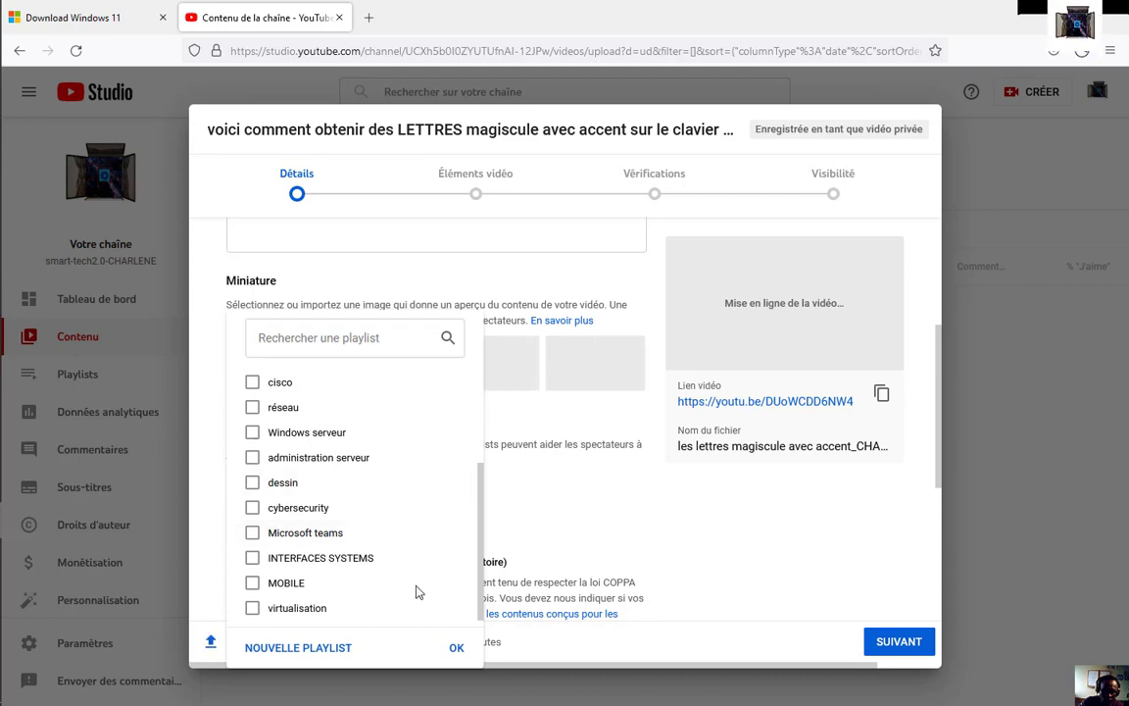
pyautogui.scroll(2, 415, 590)
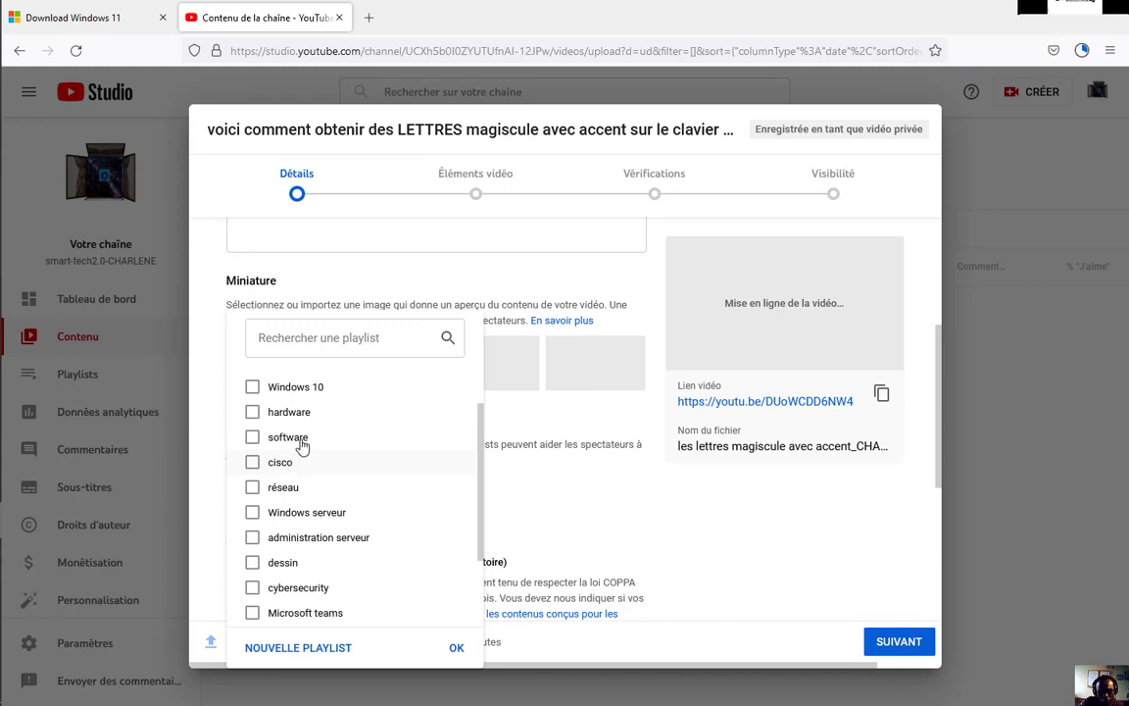
pyautogui.scroll(-2, 333, 510)
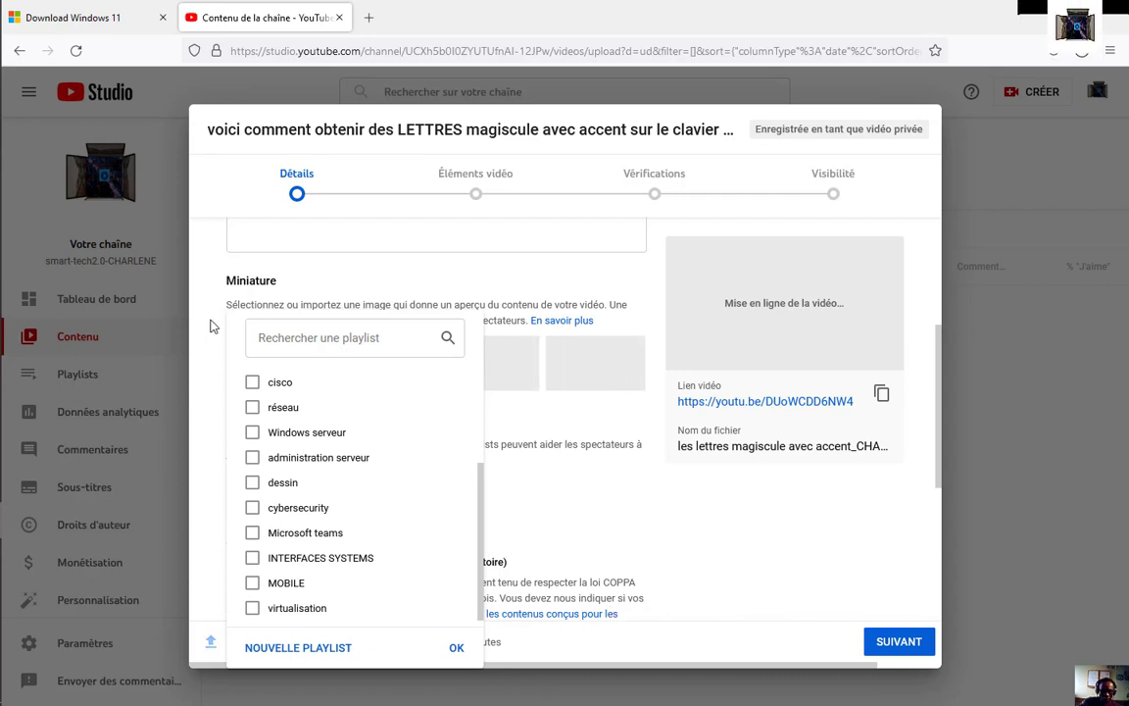
pyautogui.click(340, 276)
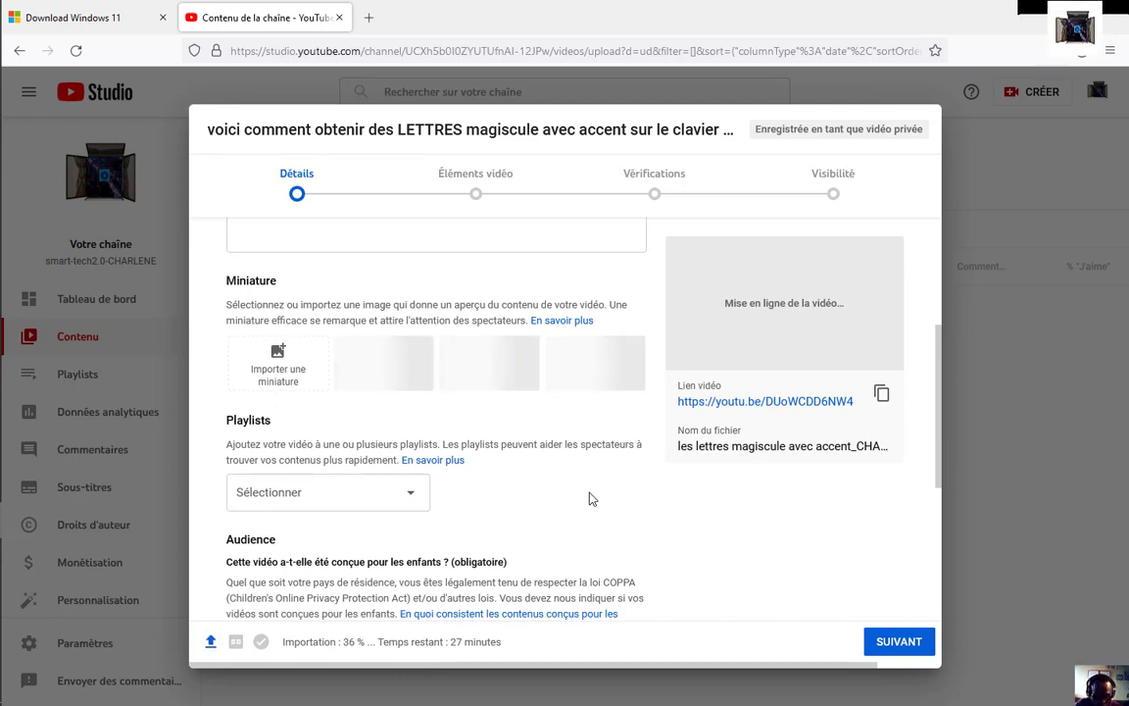
# Expand the advanced age-limit options in the Audience section of the video details
pyautogui.scroll(-3, 590, 499)
pyautogui.scroll(-1, 588, 510)
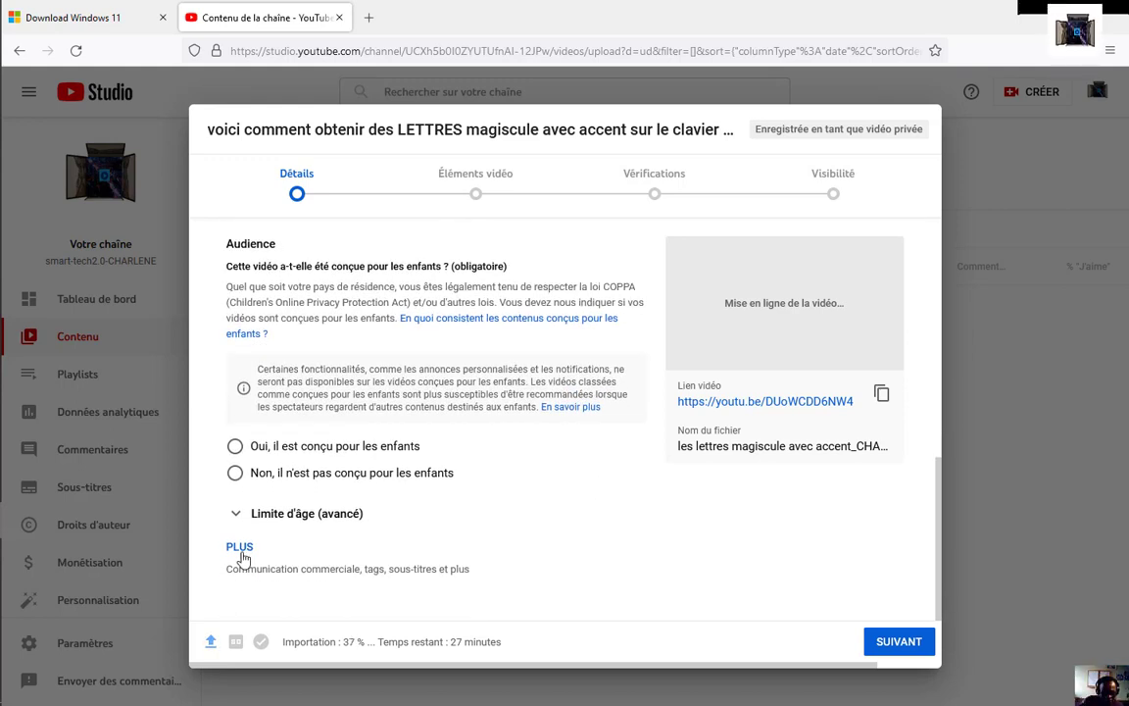
pyautogui.click(294, 512)
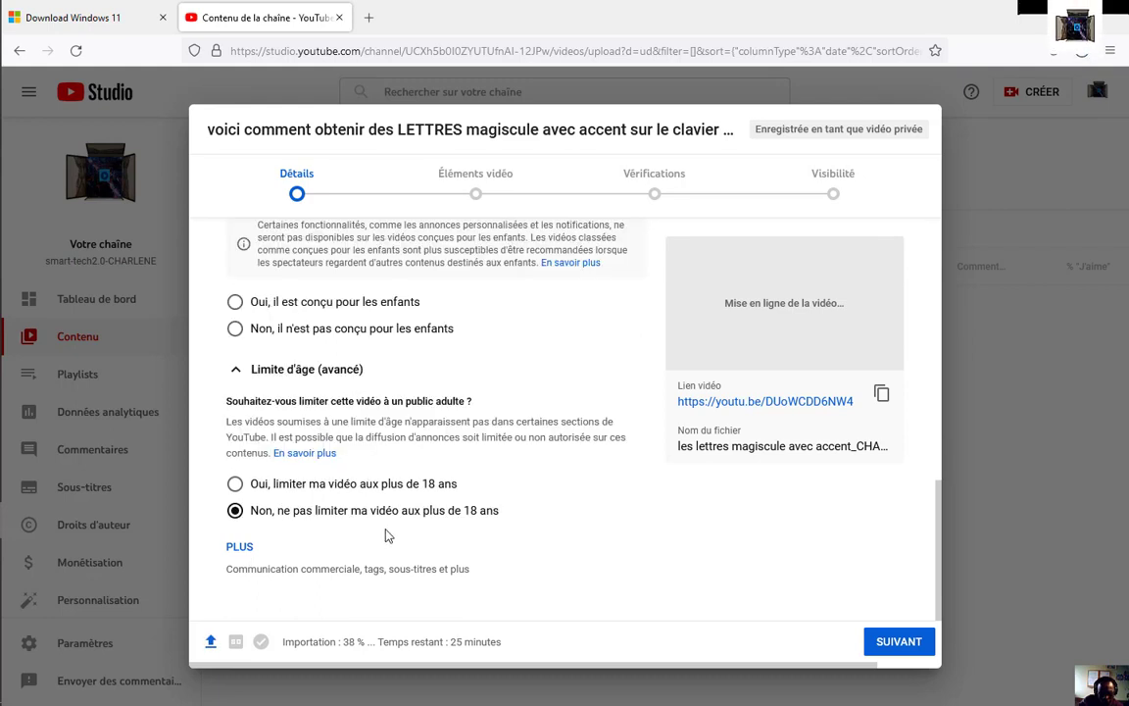